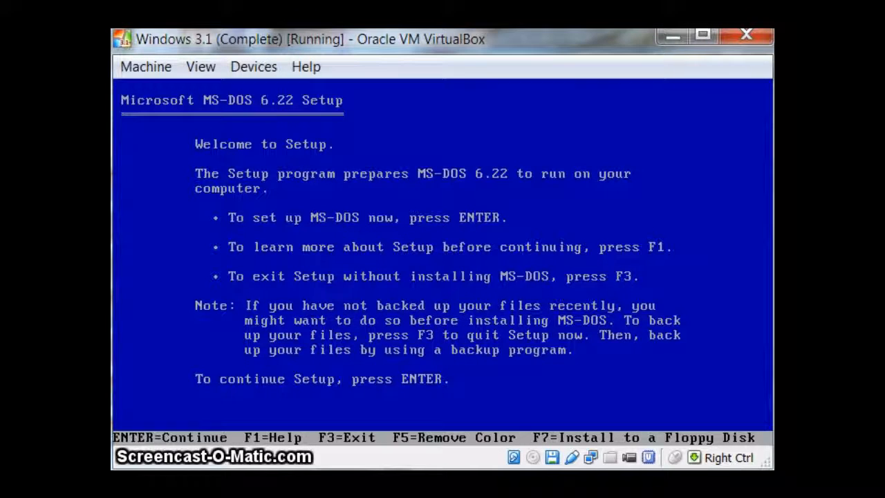
Start MS-DOS 6.22 Setup, browse the country character sets and choose United States
{"action": "key", "text": "Return"}
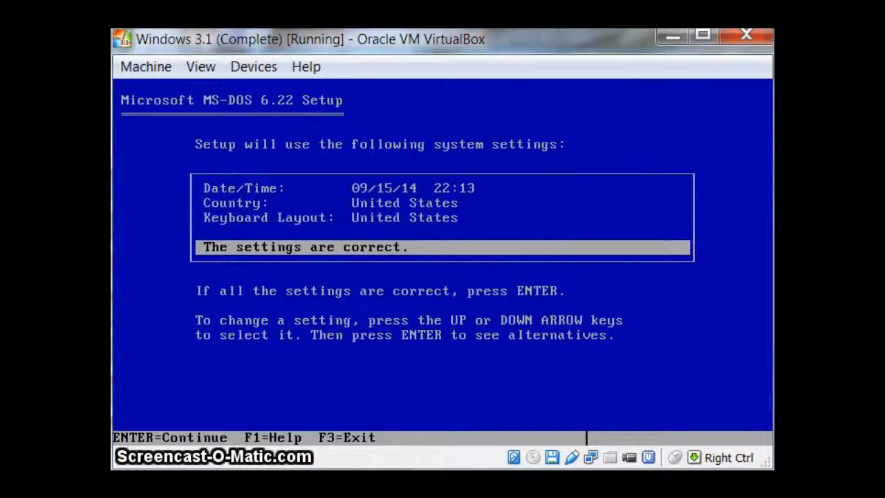
{"action": "key", "text": "Up"}
{"action": "key", "text": "Up"}
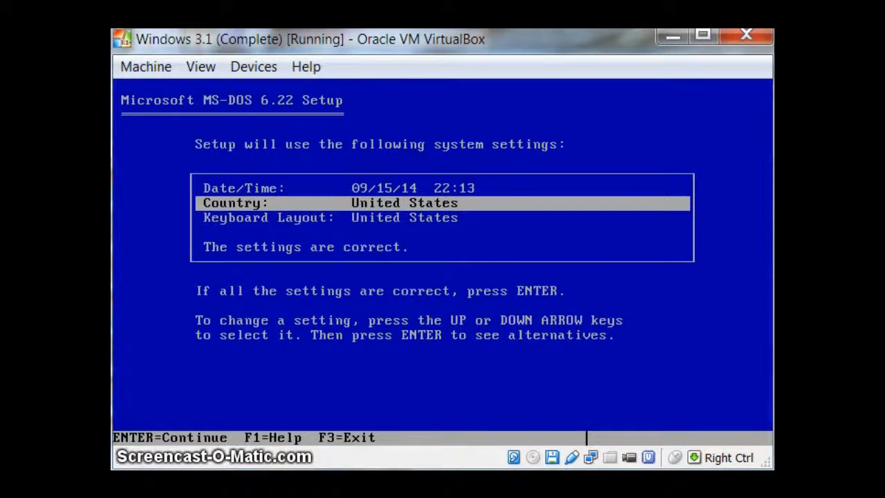
{"action": "key", "text": "Return"}
{"action": "key", "text": "Up"}
{"action": "key", "text": "Up"}
{"action": "key", "text": "Up"}
{"action": "key", "text": "Up"}
{"action": "key", "text": "Up"}
{"action": "key", "text": "Up"}
{"action": "key", "text": "Up"}
{"action": "key", "text": "Up"}
{"action": "key", "text": "Up"}
{"action": "key", "text": "Up"}
{"action": "key", "text": "Up"}
{"action": "key", "text": "Up"}
{"action": "key", "text": "Up"}
{"action": "key", "text": "Up"}
{"action": "key", "text": "Up"}
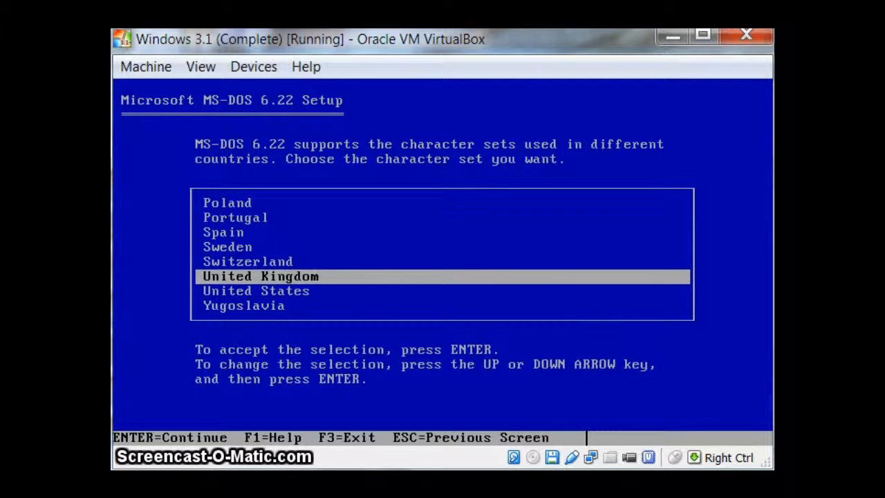
{"action": "key", "text": "Up"}
{"action": "key", "text": "Up"}
{"action": "key", "text": "Up"}
{"action": "key", "text": "Up"}
{"action": "key", "text": "Up"}
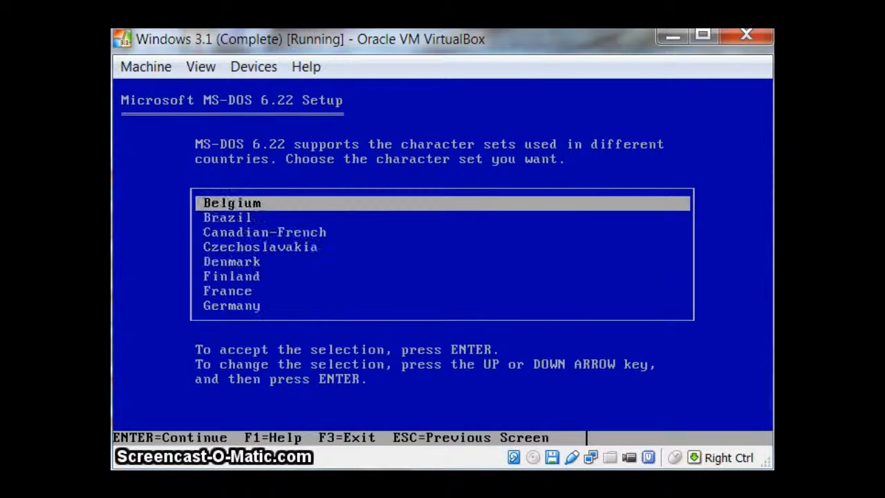
{"action": "key", "text": "Down"}
{"action": "key", "text": "Down"}
{"action": "key", "text": "Down"}
{"action": "key", "text": "Up"}
{"action": "key", "text": "Down"}
{"action": "key", "text": "Down"}
{"action": "key", "text": "Down"}
{"action": "key", "text": "Down"}
{"action": "key", "text": "Down"}
{"action": "key", "text": "Down"}
{"action": "key", "text": "Down"}
{"action": "key", "text": "Down"}
{"action": "key", "text": "Down"}
{"action": "key", "text": "Down"}
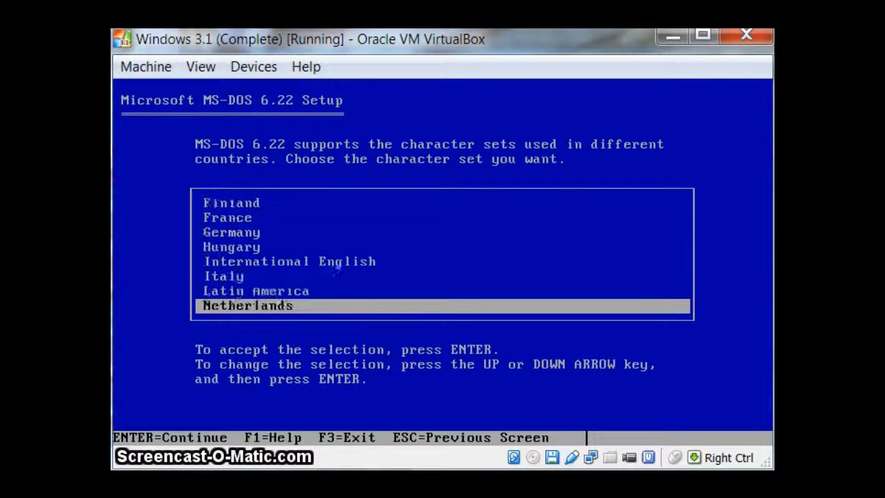
{"action": "key", "text": "Down"}
{"action": "key", "text": "Down"}
{"action": "key", "text": "Down"}
{"action": "key", "text": "Down"}
{"action": "key", "text": "Up"}
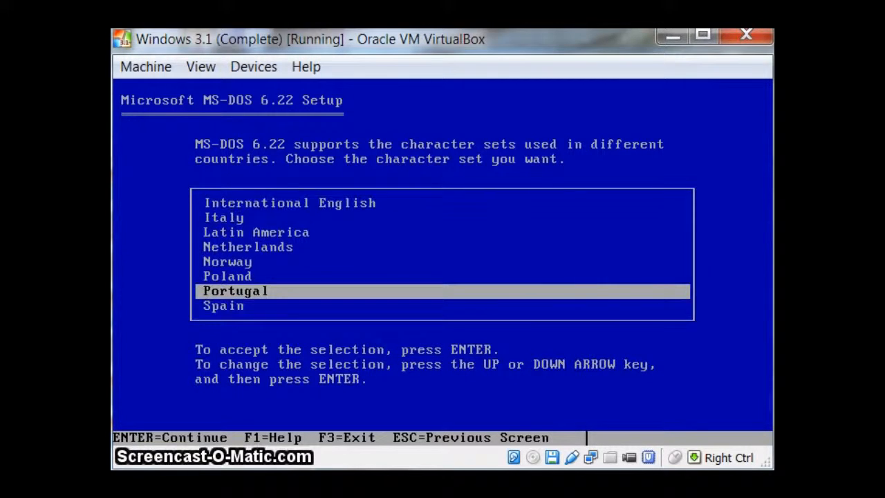
{"action": "key", "text": "Down"}
{"action": "key", "text": "Down"}
{"action": "key", "text": "Down"}
{"action": "key", "text": "Down"}
{"action": "key", "text": "Down"}
{"action": "key", "text": "Down"}
{"action": "key", "text": "Up"}
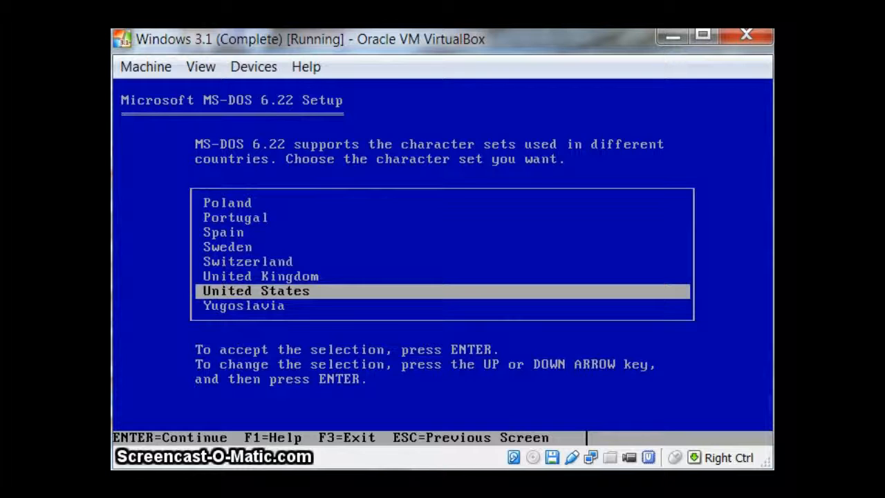
{"action": "key", "text": "Return"}
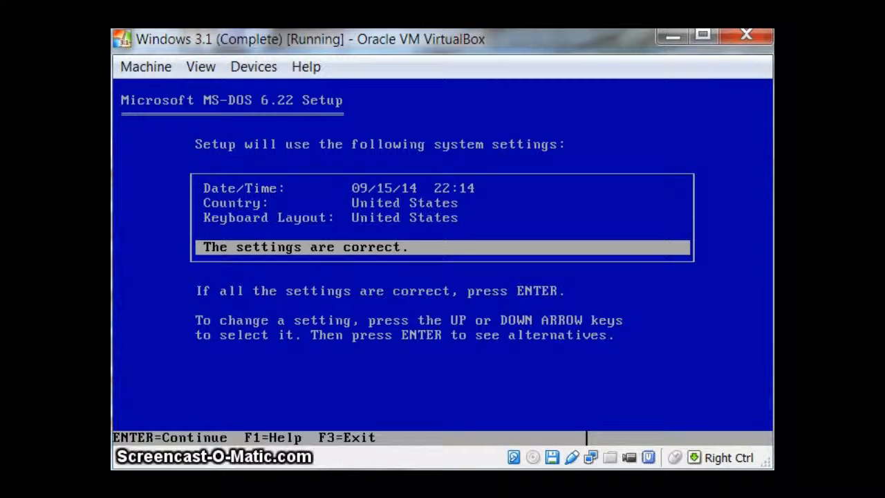
Accept the system settings and install the MS-DOS files in the C:\DOS directory
{"action": "key", "text": "Return"}
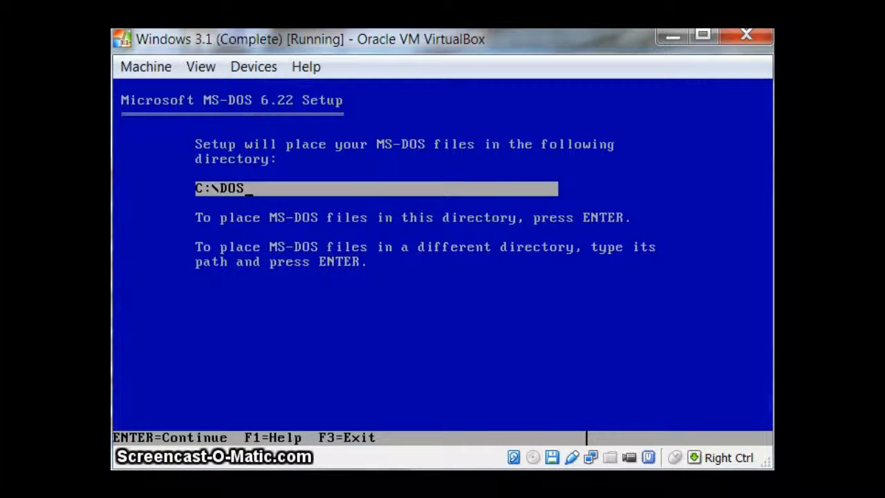
{"action": "key", "text": "Return"}
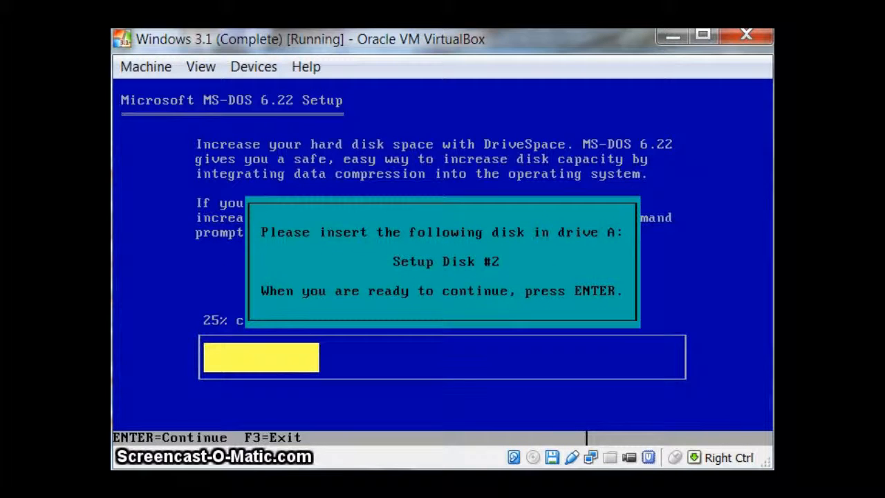
Insert the virtual floppy image Disk 2 - 1.44mb.img and continue the MS-DOS setup
{"action": "left_click", "coordinate": [276, 65]}
{"action": "mouse_move", "coordinate": [375, 119]}
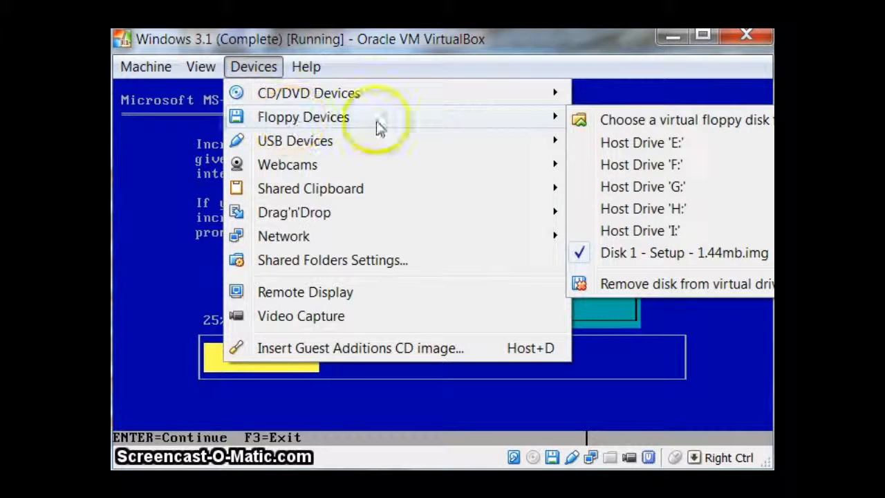
{"action": "left_click", "coordinate": [641, 124]}
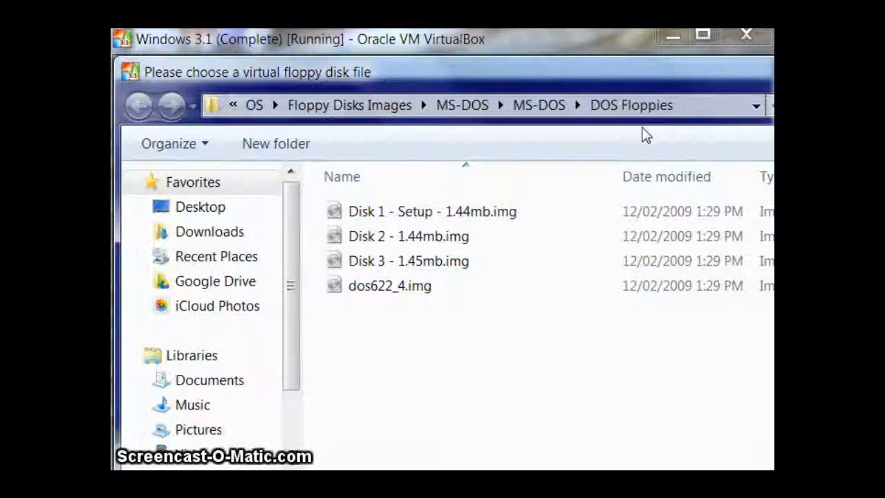
{"action": "double_click", "coordinate": [366, 242]}
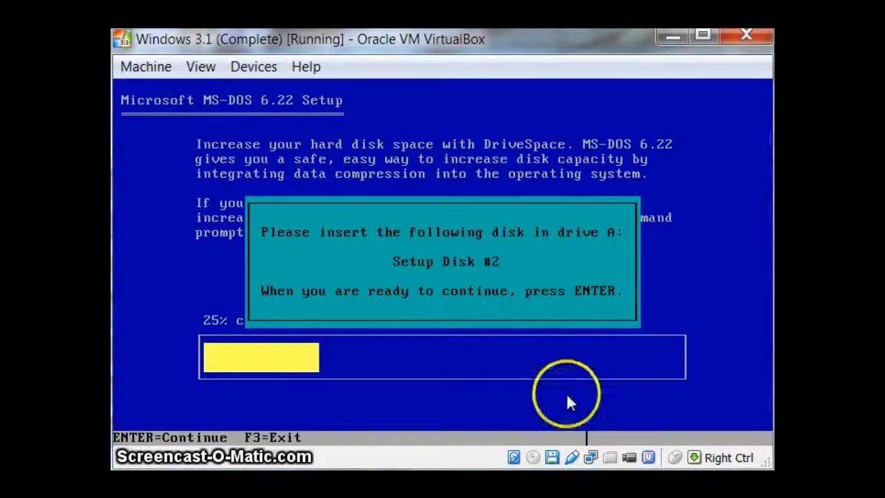
{"action": "key", "text": "Return"}
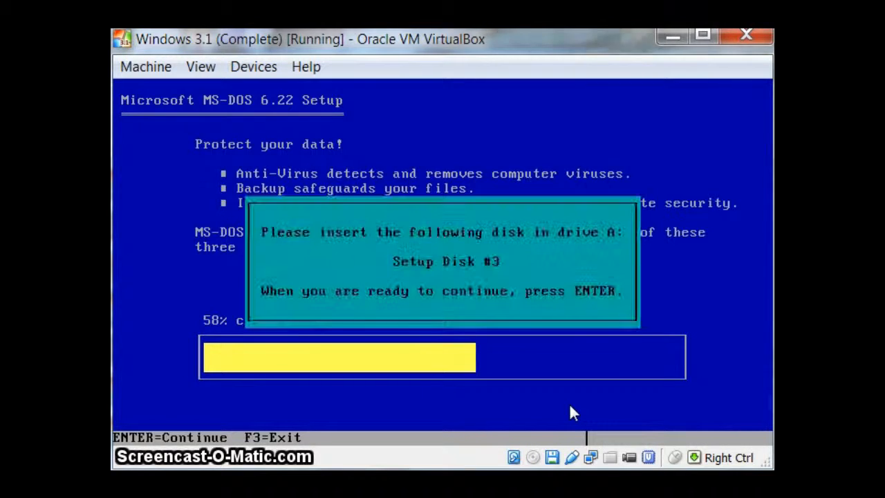
Insert the virtual floppy image Disk 3 - 1.45mb.img and continue the MS-DOS setup
{"action": "left_click", "coordinate": [255, 76]}
{"action": "mouse_move", "coordinate": [547, 115]}
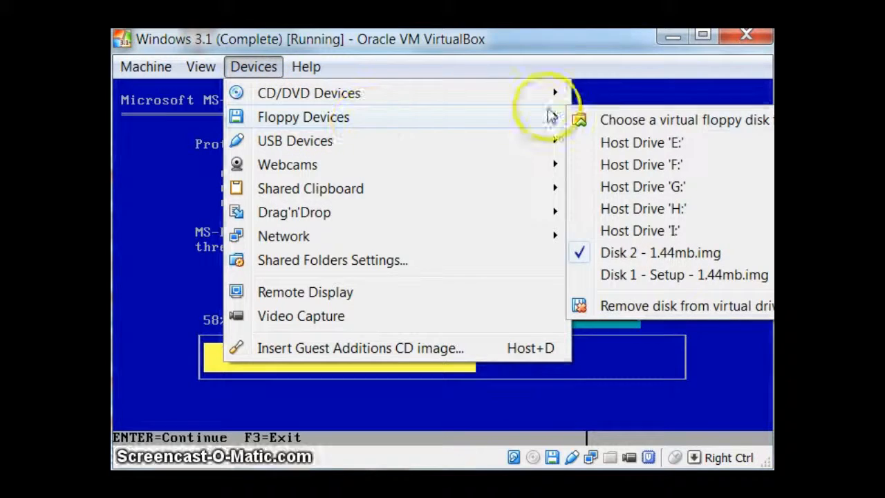
{"action": "left_click", "coordinate": [618, 128]}
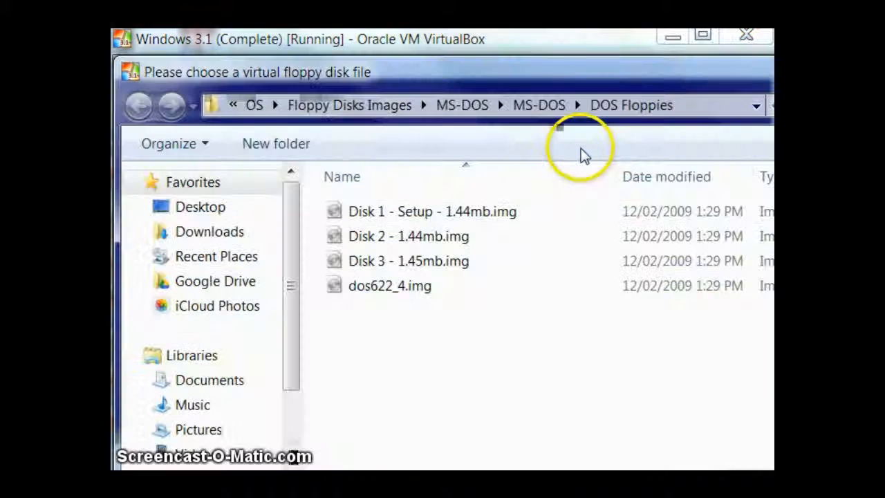
{"action": "left_click", "coordinate": [443, 267]}
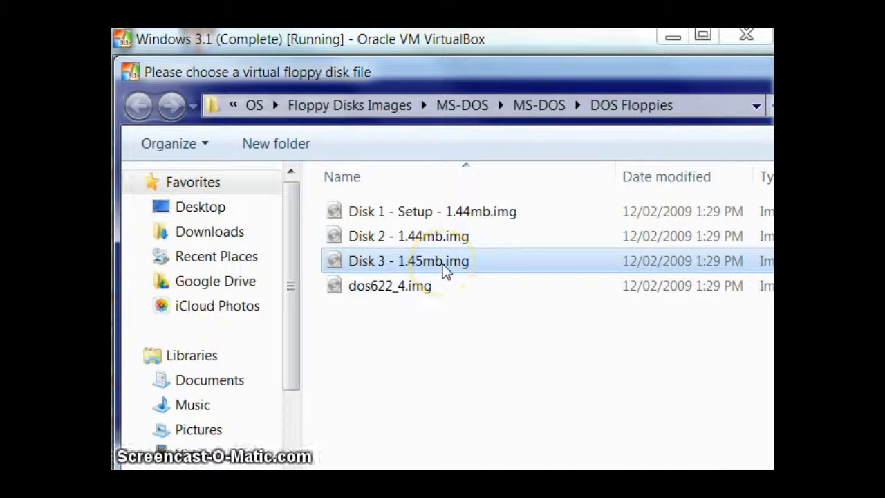
{"action": "left_click", "coordinate": [443, 267]}
{"action": "double_click", "coordinate": [525, 259]}
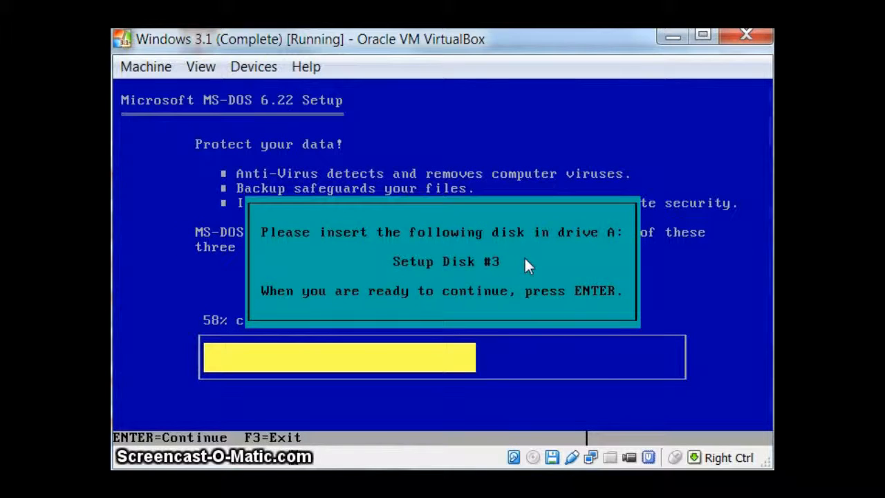
{"action": "key", "text": "Return"}
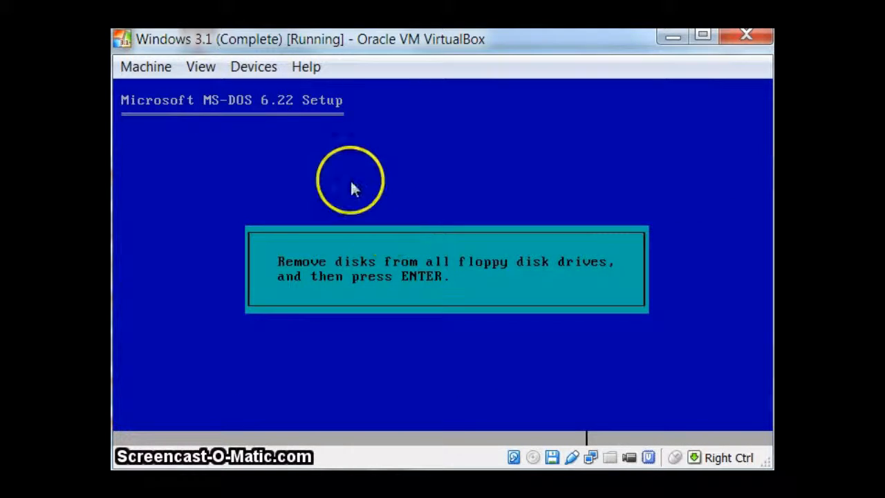
Remove the floppy disk from the virtual drive, and finish setup by restarting with MS-DOS 6.22
{"action": "left_click", "coordinate": [259, 66]}
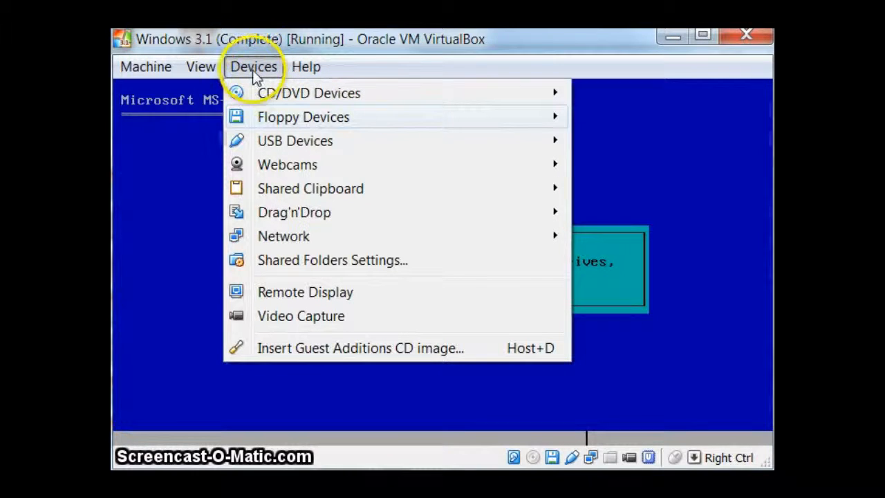
{"action": "left_click", "coordinate": [253, 69]}
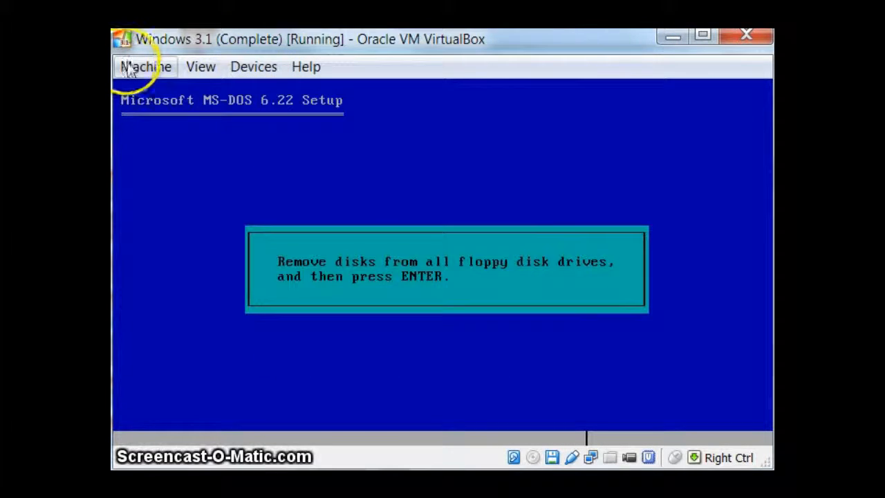
{"action": "left_click", "coordinate": [255, 66]}
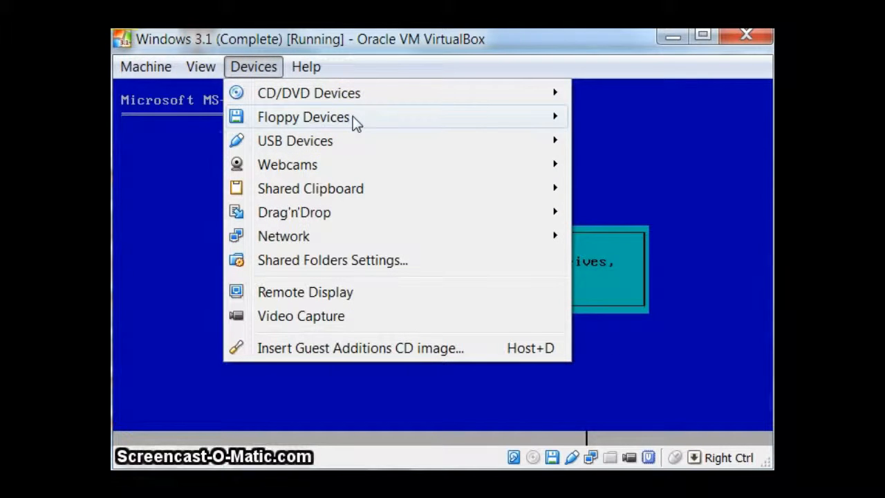
{"action": "left_click", "coordinate": [260, 111]}
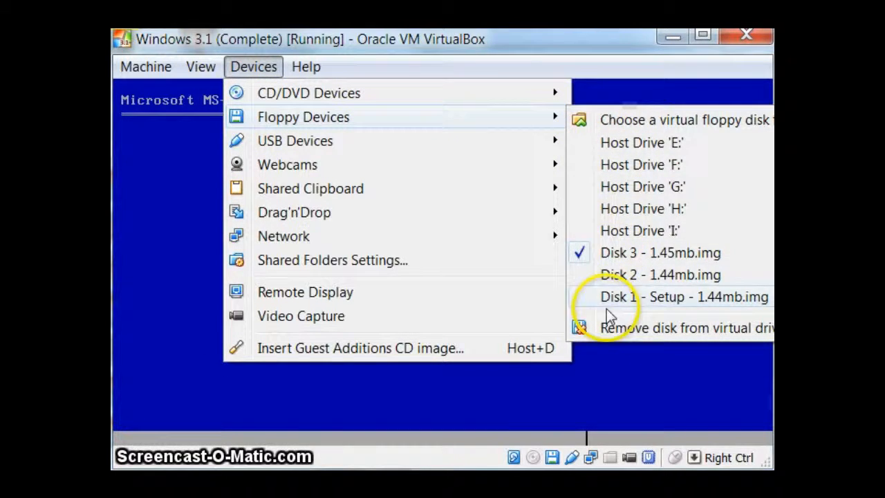
{"action": "left_click", "coordinate": [606, 328]}
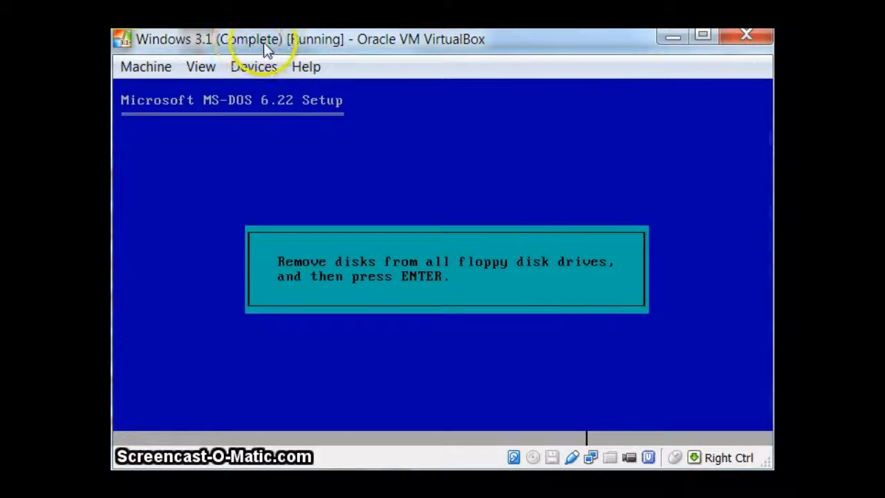
{"action": "key", "text": "Return"}
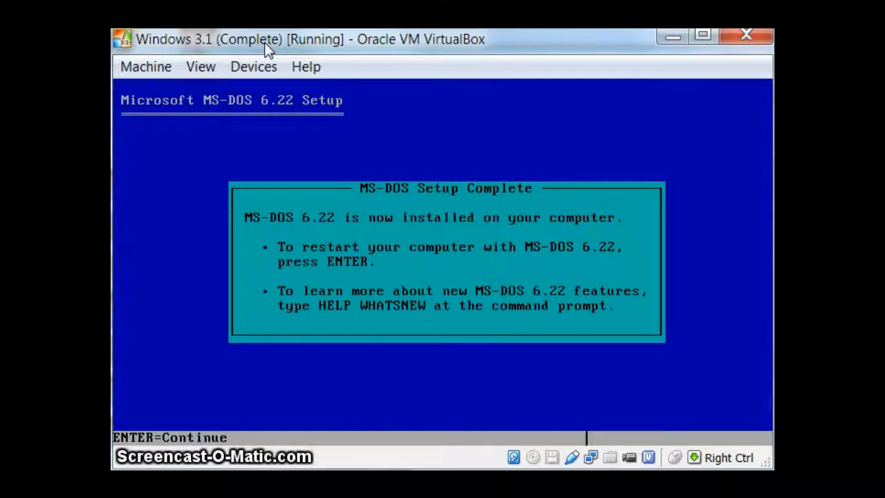
{"action": "key", "text": "Return"}
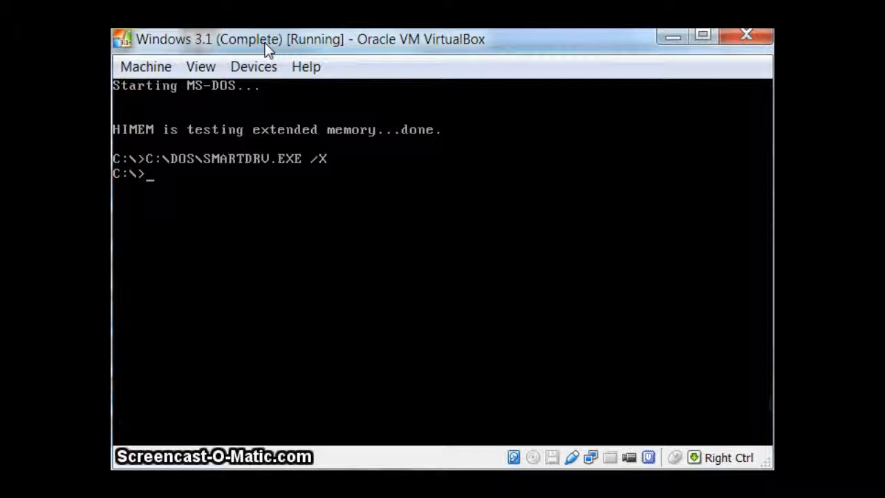
Reboot MS-DOS by sending Ctrl-Alt-Del to the virtual machine
{"action": "left_click", "coordinate": [152, 66]}
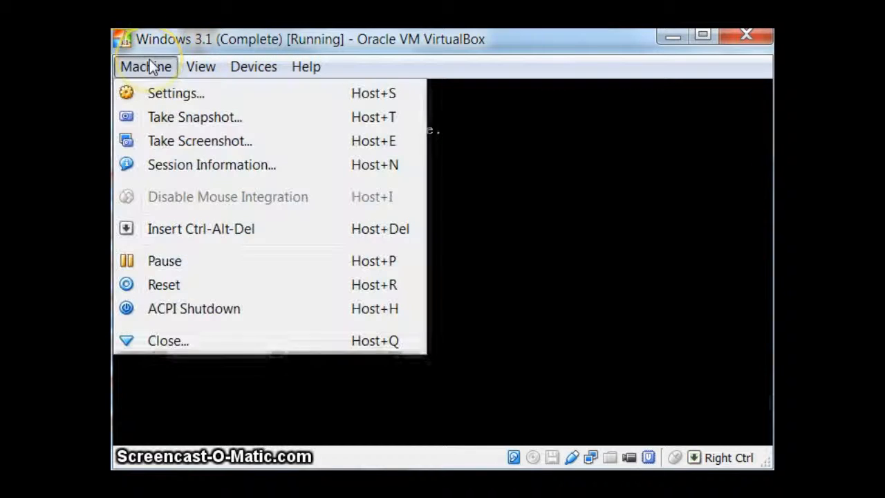
{"action": "left_click", "coordinate": [198, 228]}
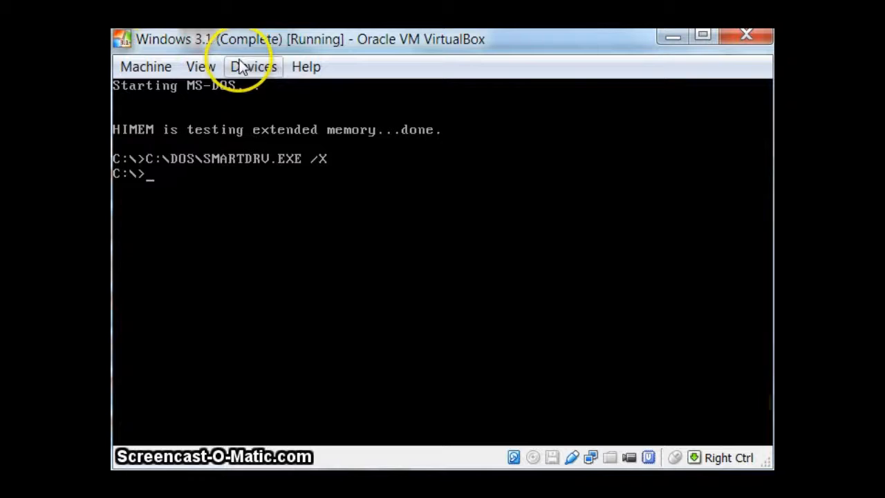
{"action": "left_click", "coordinate": [241, 67]}
{"action": "mouse_move", "coordinate": [280, 94]}
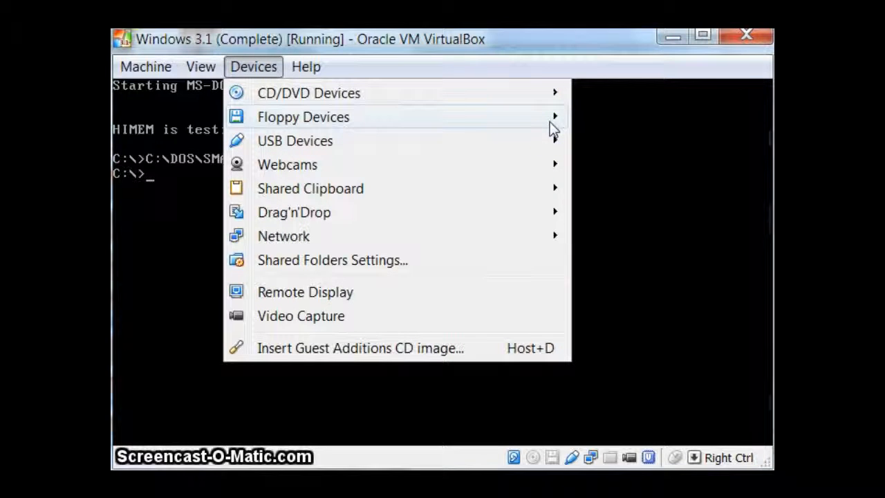
{"action": "left_click", "coordinate": [443, 262]}
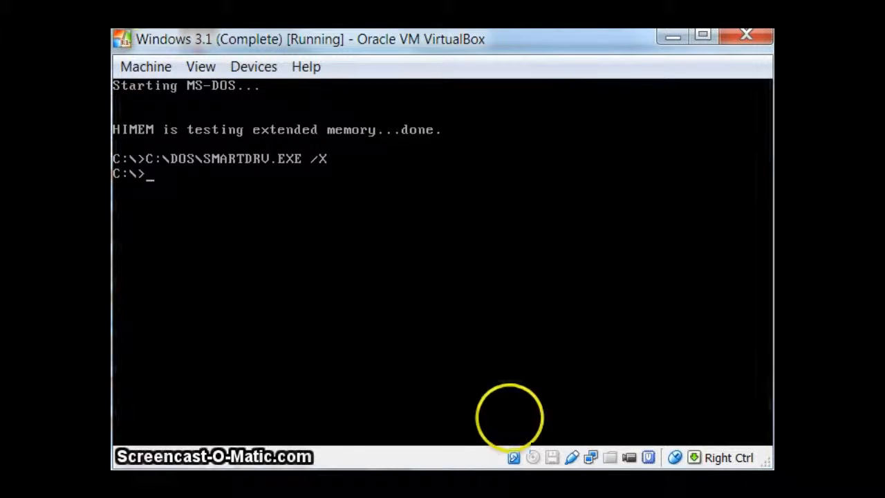
{"action": "left_click", "coordinate": [256, 66]}
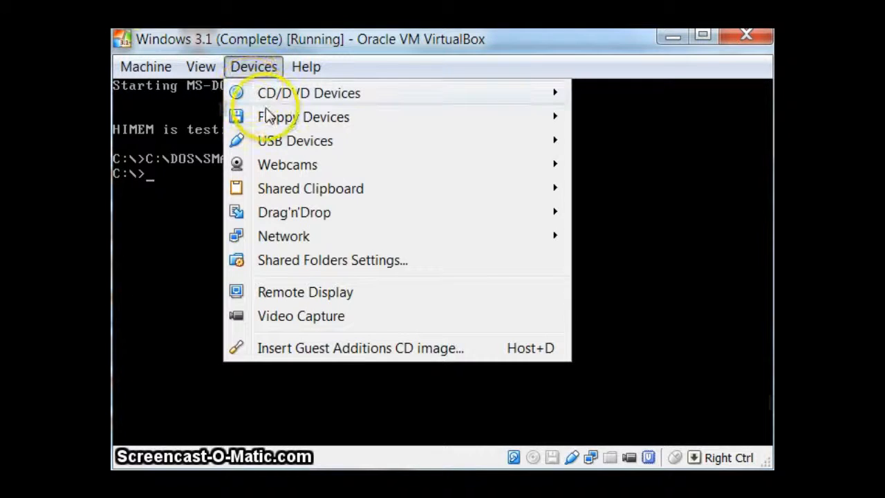
{"action": "left_click", "coordinate": [253, 67]}
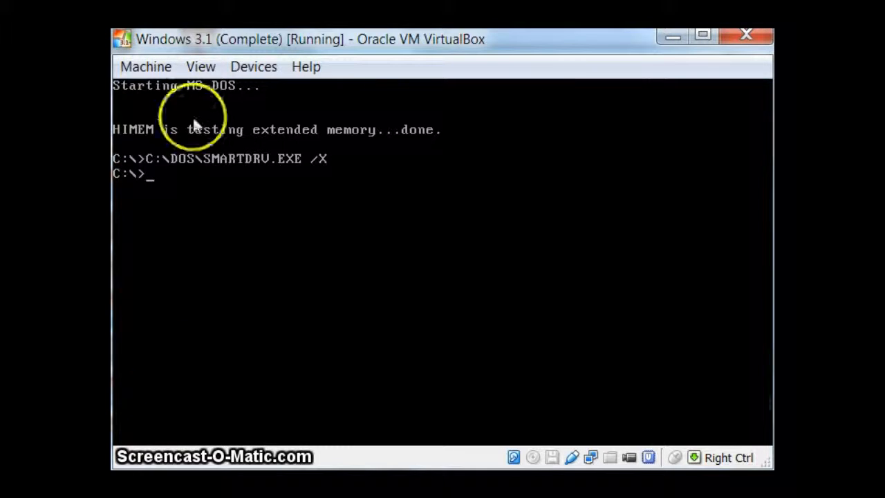
Insert the virtual floppy image W31disk1.img from the Win31 Floppies folder
{"action": "left_click", "coordinate": [261, 69]}
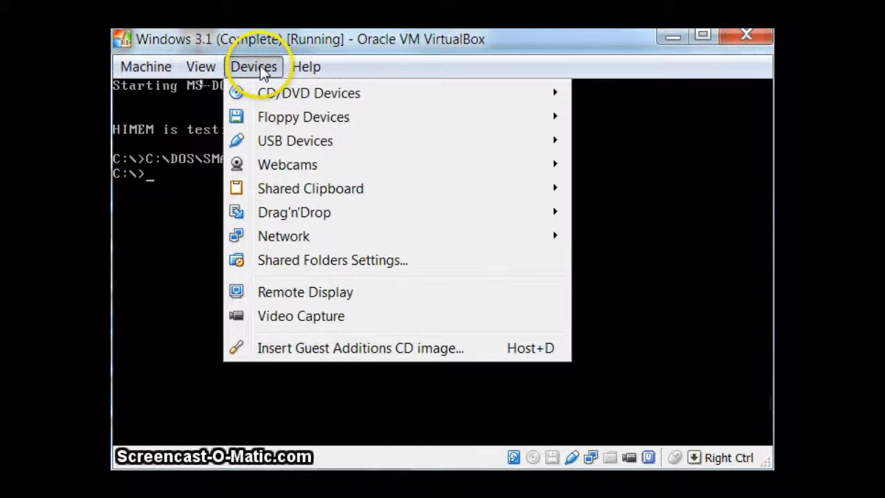
{"action": "mouse_move", "coordinate": [283, 119]}
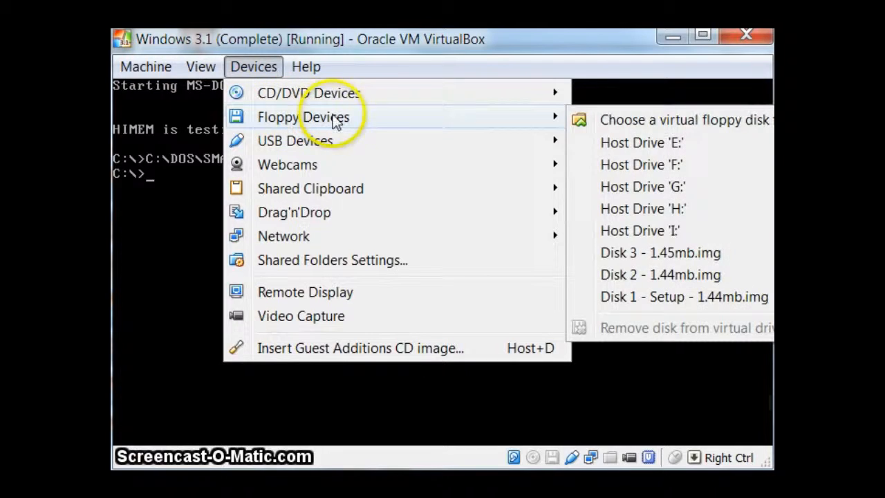
{"action": "left_click", "coordinate": [623, 120]}
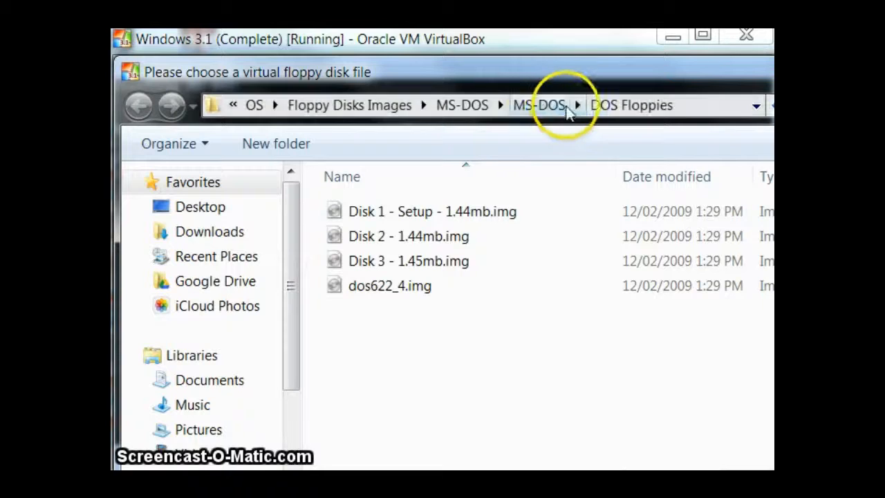
{"action": "left_click", "coordinate": [531, 104]}
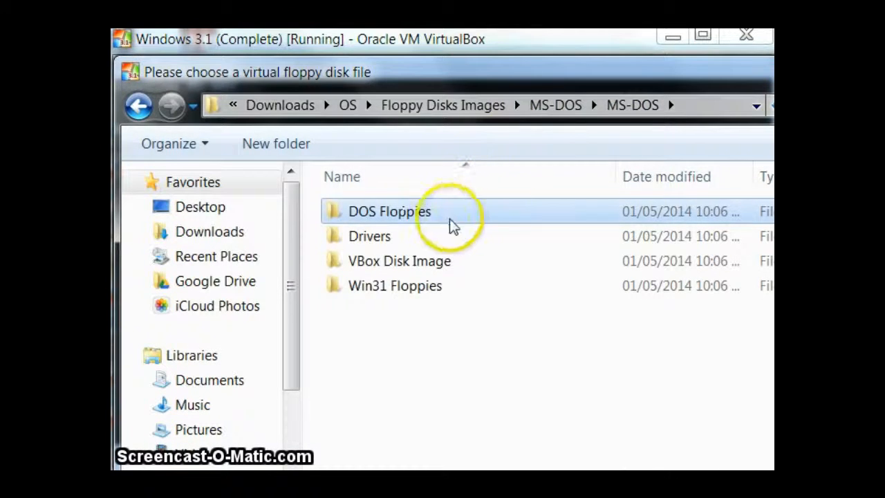
{"action": "left_click", "coordinate": [422, 289]}
{"action": "double_click", "coordinate": [422, 289]}
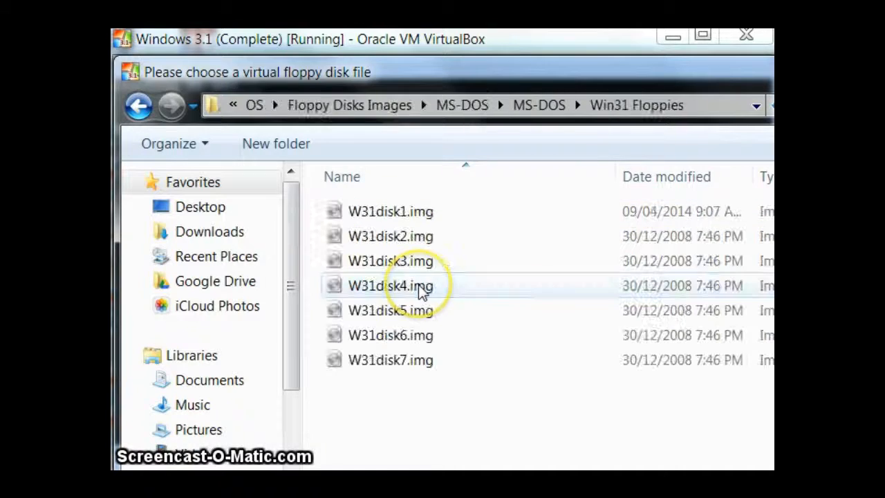
{"action": "double_click", "coordinate": [429, 220]}
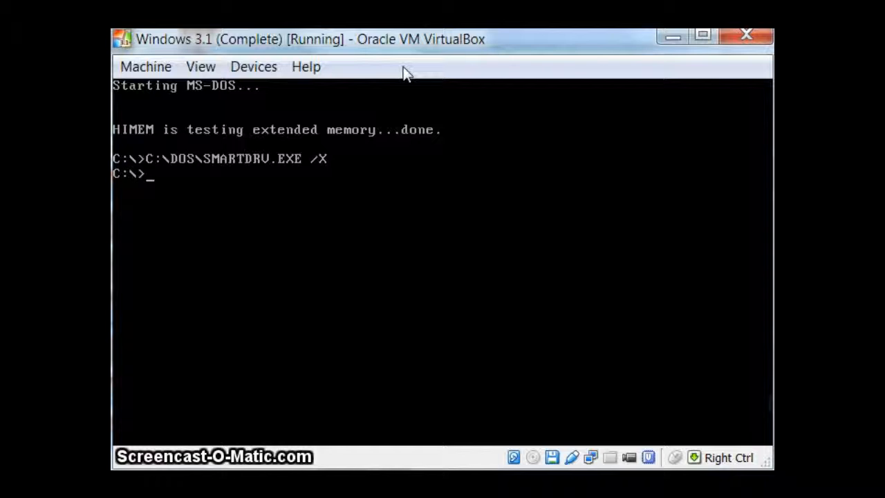
Switch to drive A: and list the files on the floppy
{"action": "type", "text": "A:"}
{"action": "key", "text": "Return"}
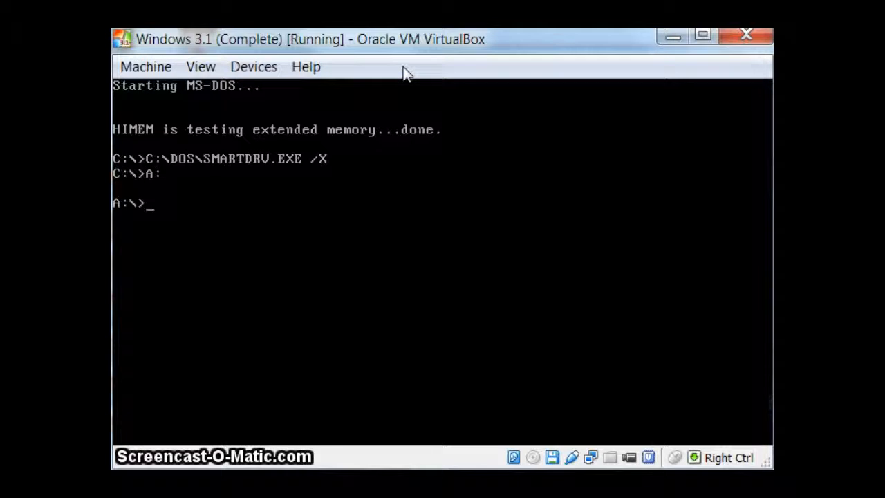
{"action": "type", "text": "dir"}
{"action": "key", "text": "Return"}
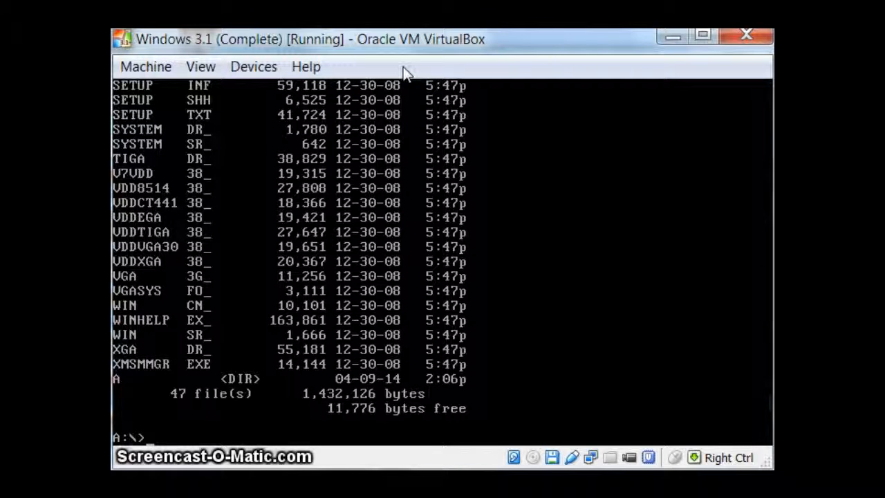
Run setup from the floppy and proceed with setting up Windows 3.1
{"action": "type", "text": "setup"}
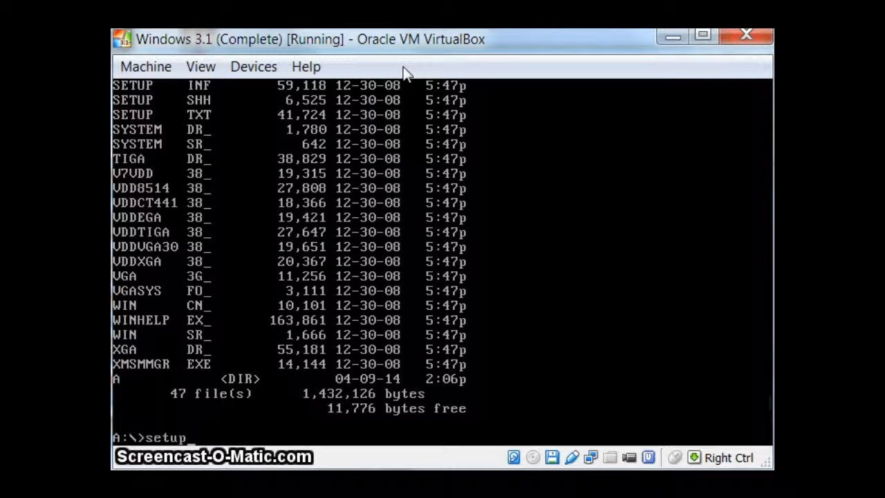
{"action": "key", "text": "Return"}
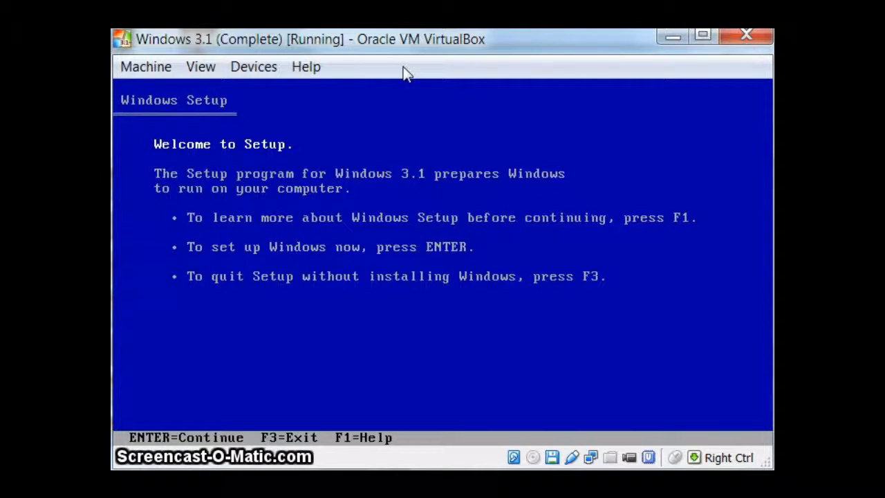
{"action": "key", "text": "Return"}
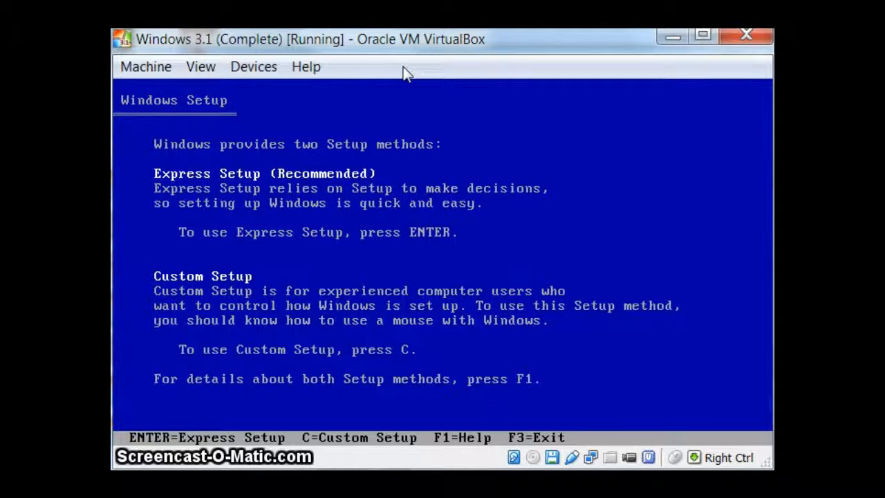
Choose Custom Setup, accepting C:\WINDOWS as the installation directory and the detected hardware list
{"action": "key", "text": "Return"}
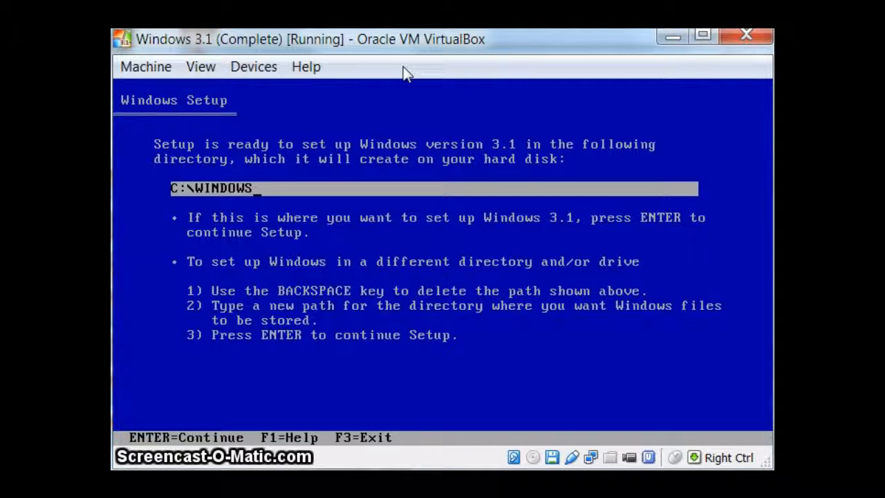
{"action": "key", "text": "Return"}
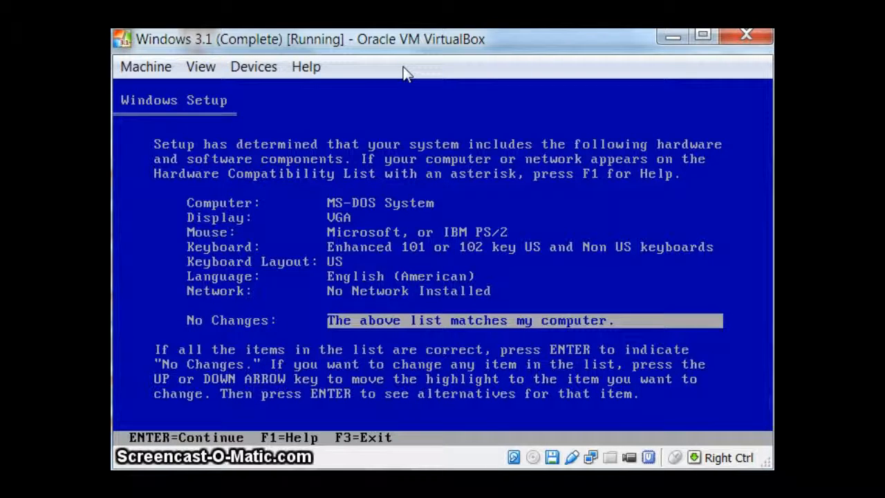
{"action": "key", "text": "Return"}
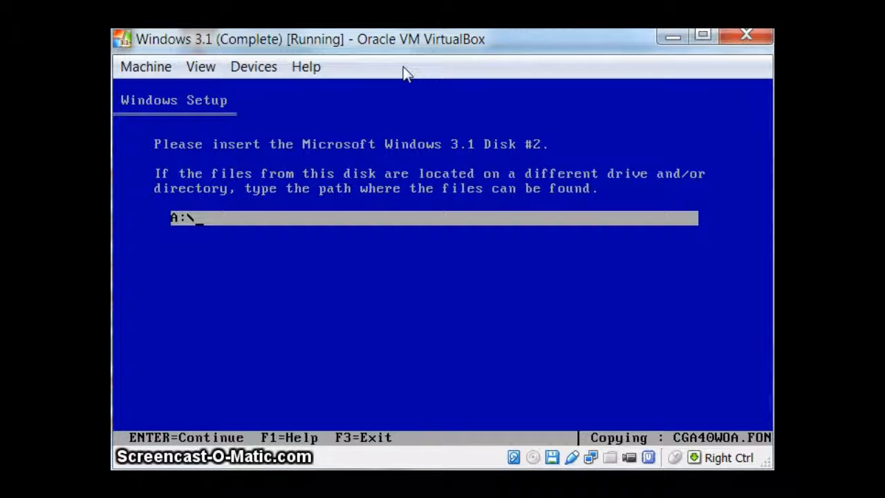
{"action": "left_click", "coordinate": [252, 66]}
{"action": "mouse_move", "coordinate": [468, 111]}
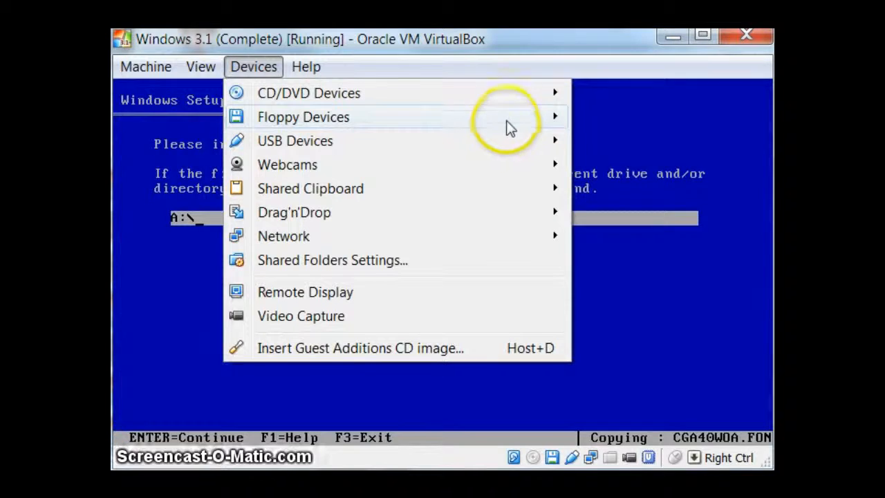
{"action": "mouse_move", "coordinate": [510, 117]}
{"action": "left_click", "coordinate": [682, 297]}
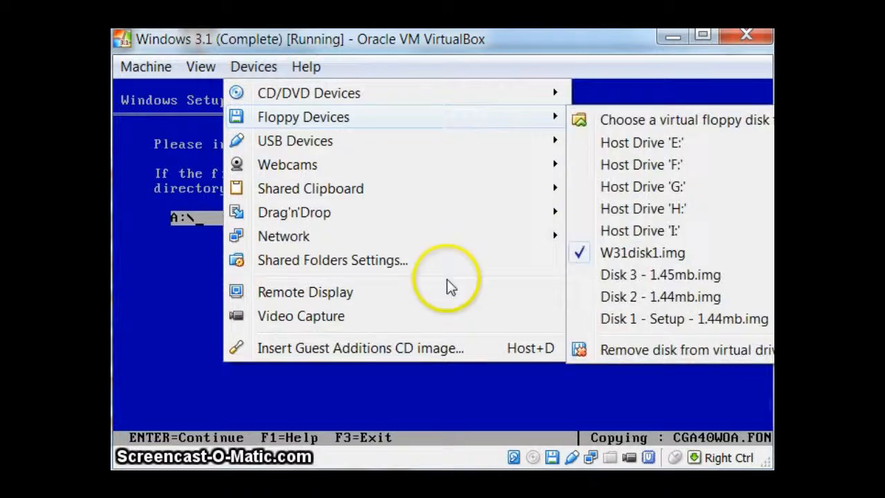
{"action": "left_click", "coordinate": [446, 279]}
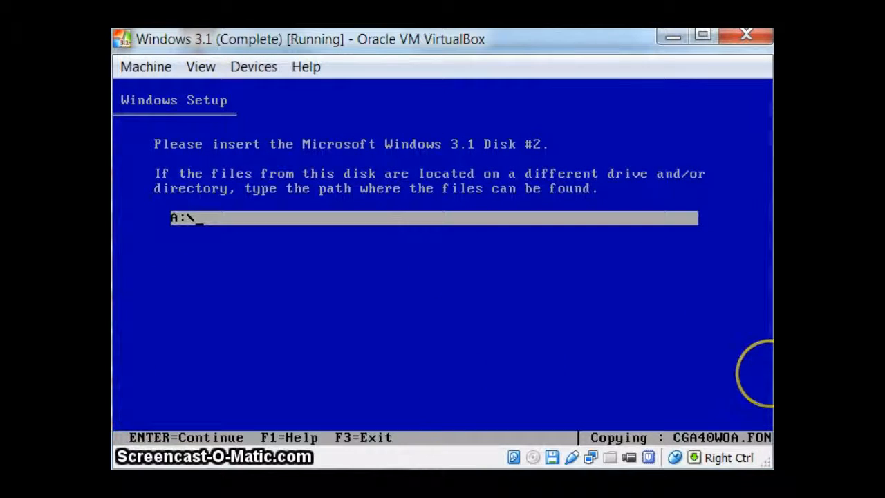
{"action": "key", "text": "Control_R"}
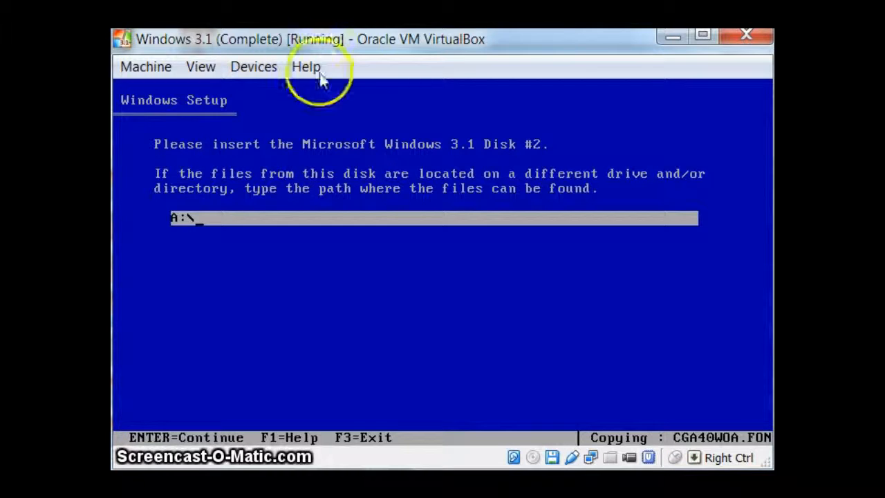
Insert the virtual floppy image W31disk2.img and continue the Windows setup
{"action": "left_click", "coordinate": [251, 76]}
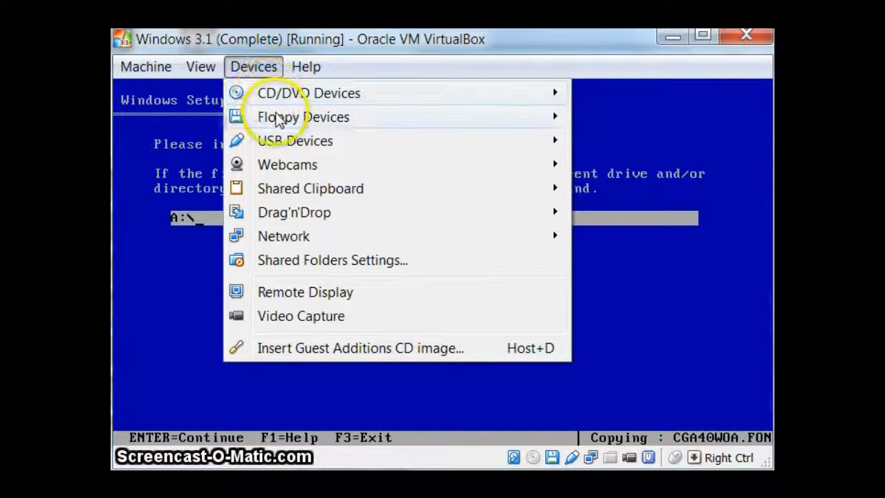
{"action": "mouse_move", "coordinate": [335, 119]}
{"action": "left_click", "coordinate": [638, 119]}
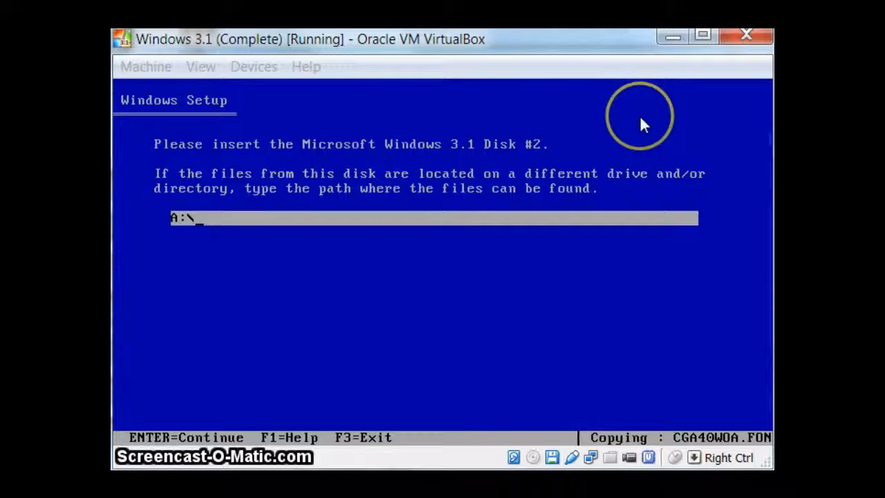
{"action": "double_click", "coordinate": [391, 237]}
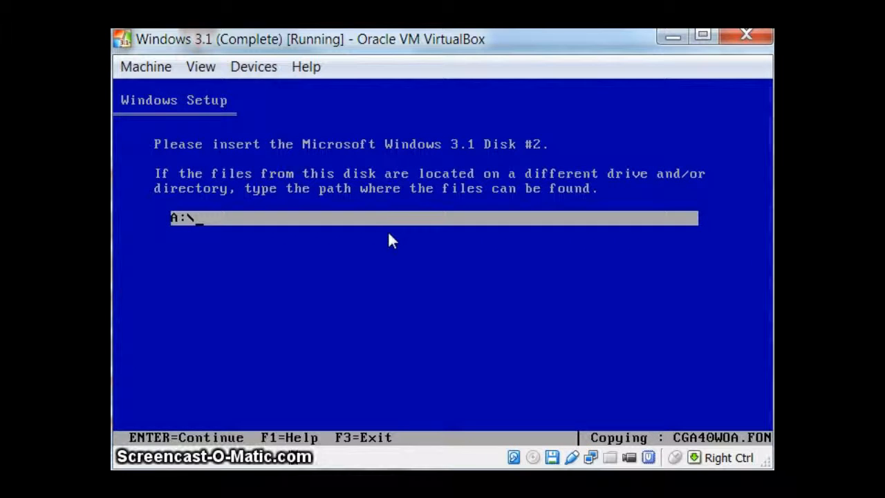
{"action": "key", "text": "Return"}
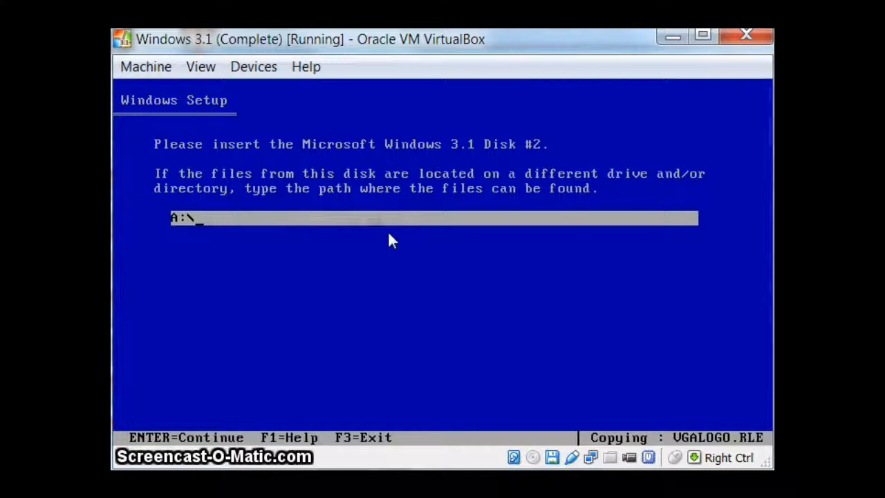
Insert the virtual floppy image W31disk3.img and continue the Windows setup
{"action": "left_click", "coordinate": [254, 66]}
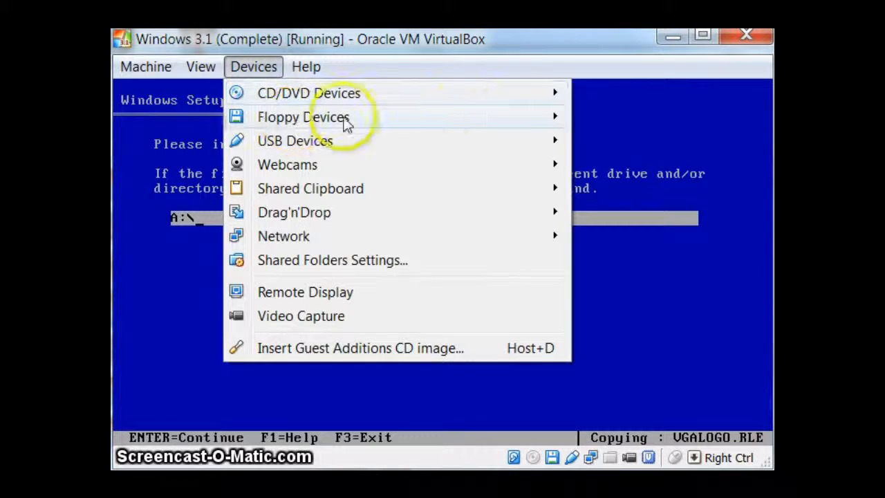
{"action": "mouse_move", "coordinate": [346, 118]}
{"action": "left_click", "coordinate": [687, 119]}
{"action": "left_click", "coordinate": [446, 262]}
{"action": "double_click", "coordinate": [446, 261]}
{"action": "key", "text": "Return"}
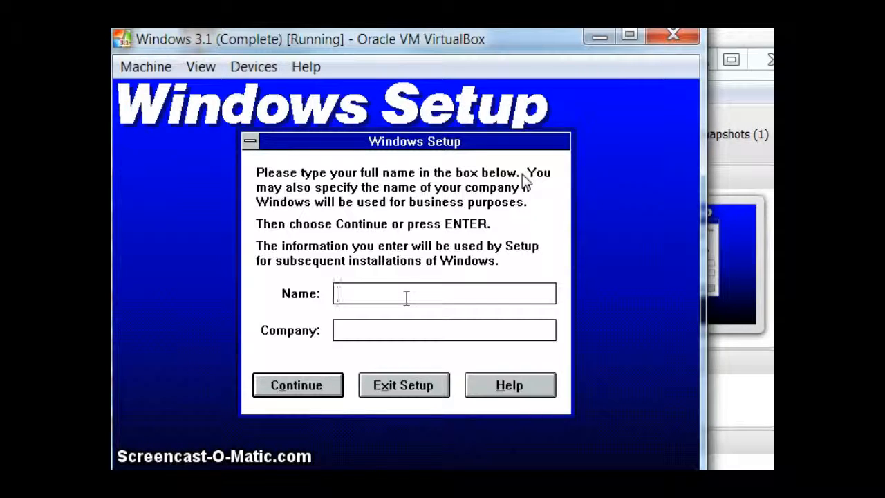
Enter the user's name and the company name in Windows Setup, and confirm both entries
{"action": "type", "text": "ichard"}
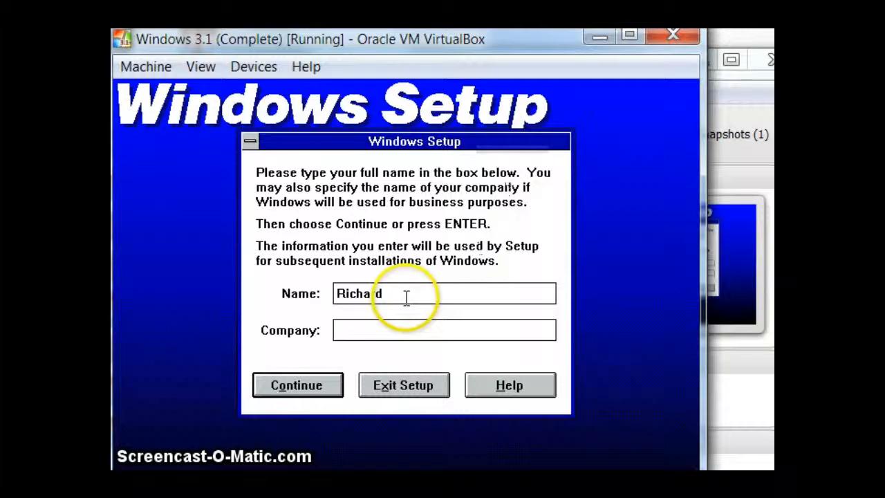
{"action": "left_click", "coordinate": [356, 329]}
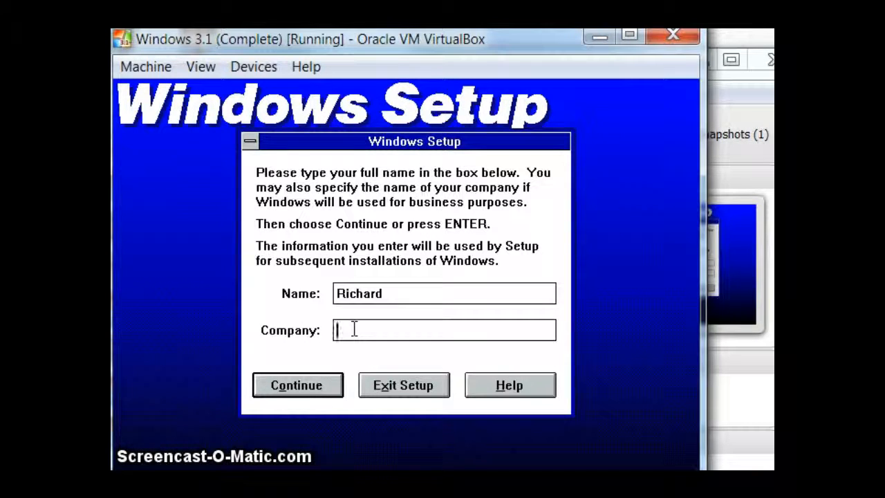
{"action": "type", "text": "ard's Company"}
{"action": "left_click", "coordinate": [353, 330]}
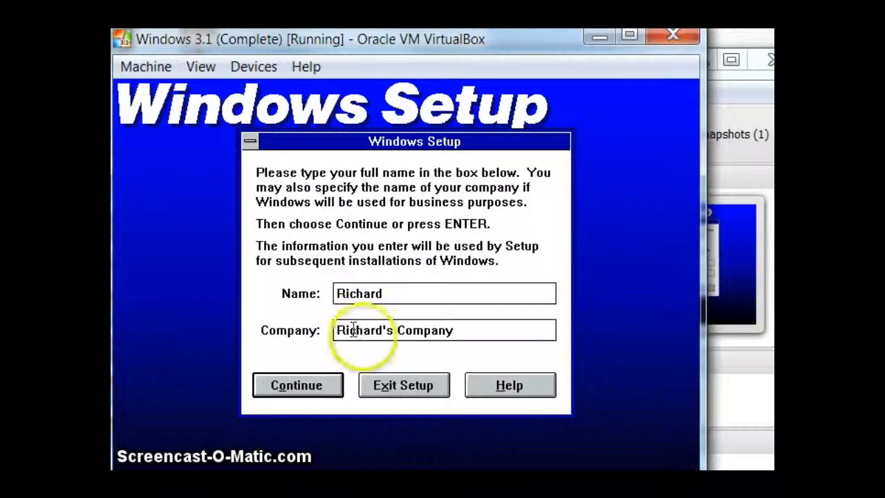
{"action": "left_click", "coordinate": [318, 384]}
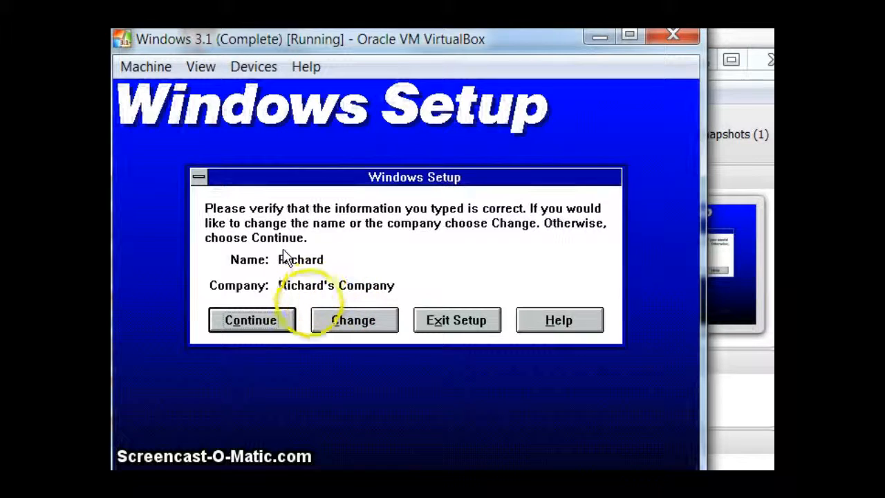
{"action": "left_click", "coordinate": [238, 325]}
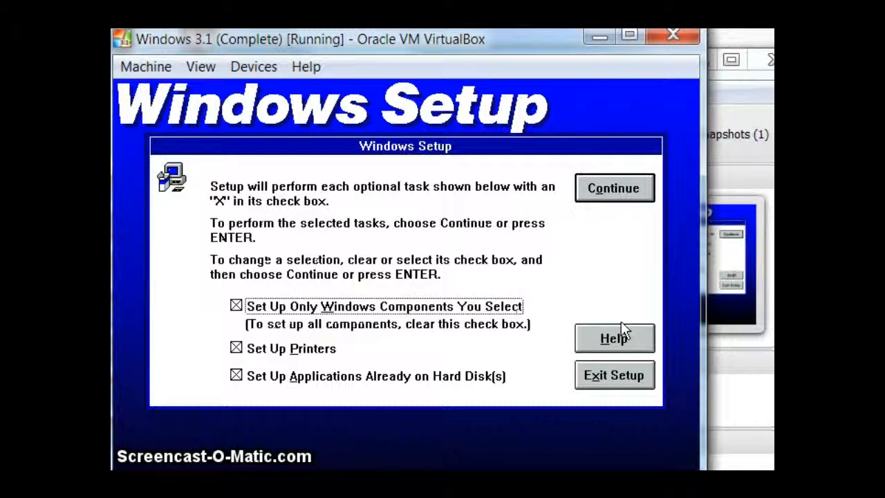
Exclude Set Up Printers from the optional tasks, and accept the default components and virtual memory settings
{"action": "left_click", "coordinate": [235, 349]}
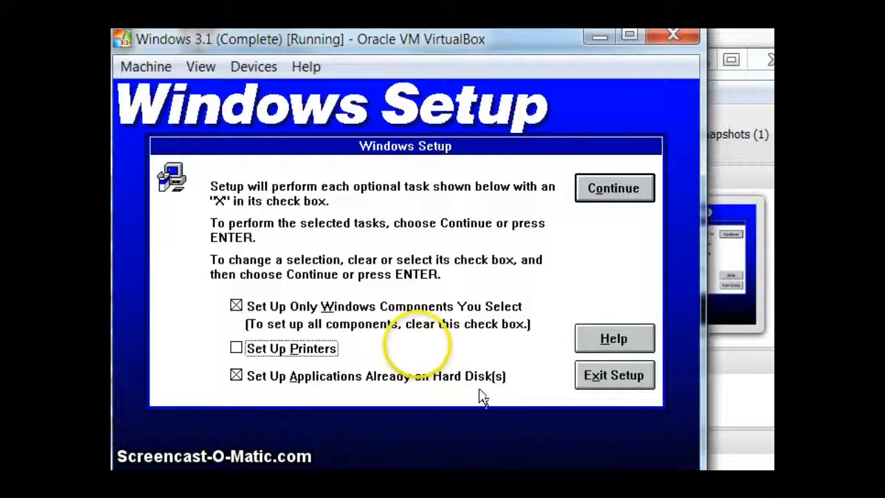
{"action": "left_click", "coordinate": [612, 189]}
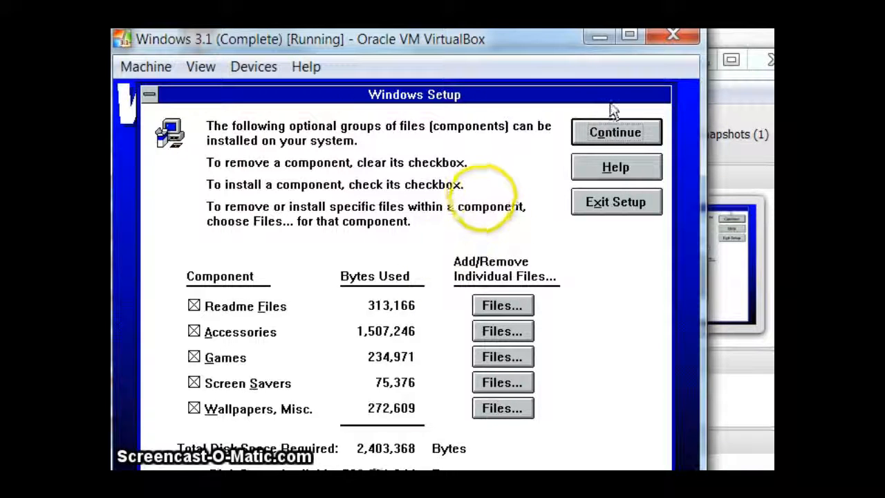
{"action": "left_click", "coordinate": [616, 133]}
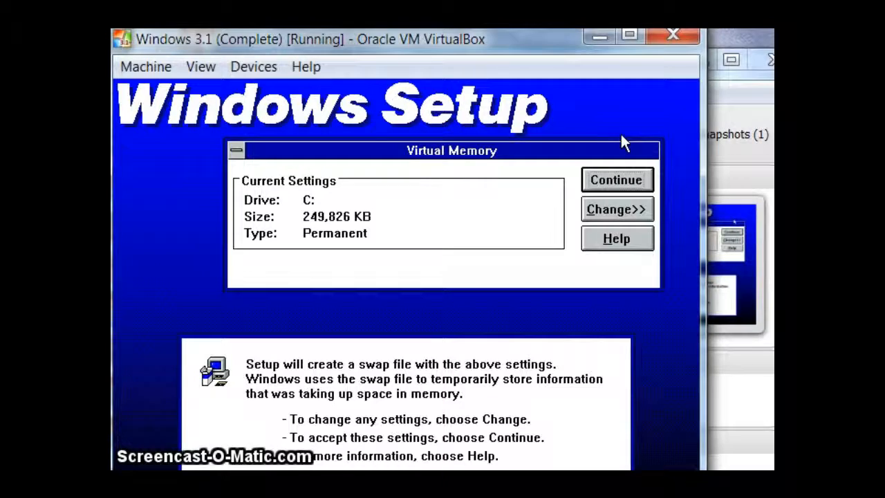
{"action": "left_click", "coordinate": [621, 181]}
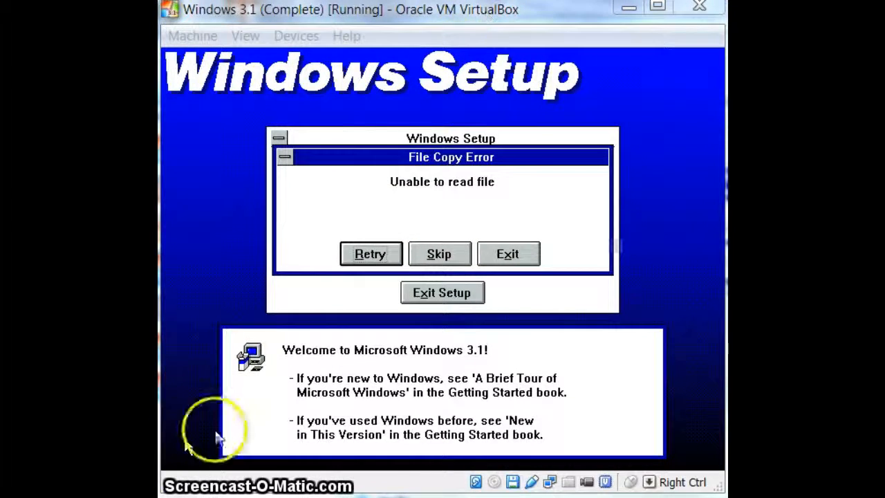
Try to get past the file copy error by inserting the virtual floppy image W31disk4.img and retrying
{"action": "left_click", "coordinate": [320, 23]}
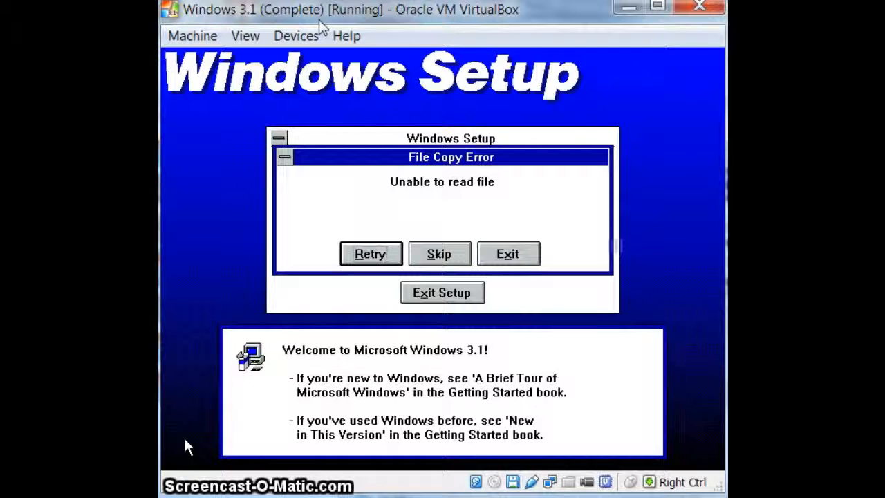
{"action": "left_click", "coordinate": [315, 36]}
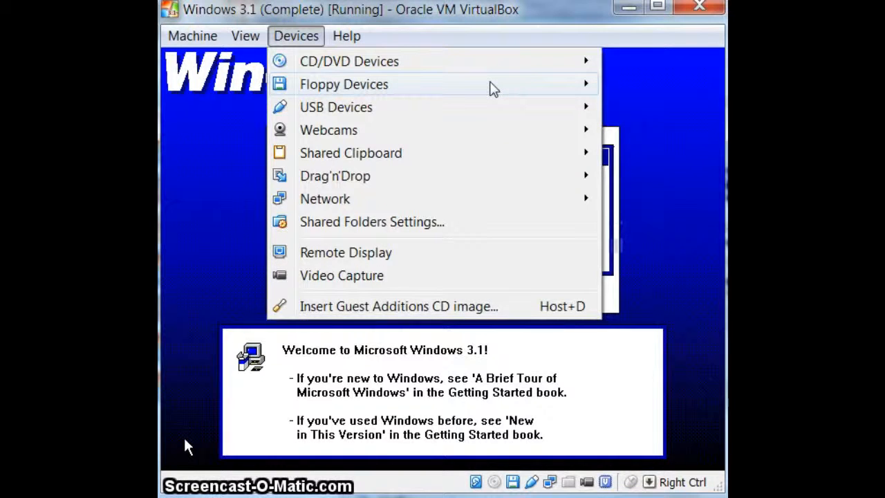
{"action": "left_click", "coordinate": [297, 38]}
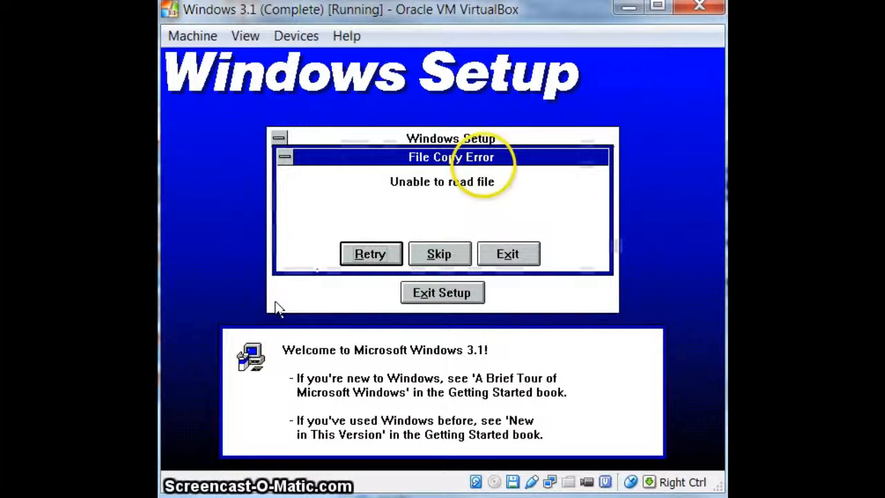
{"action": "left_click", "coordinate": [305, 41]}
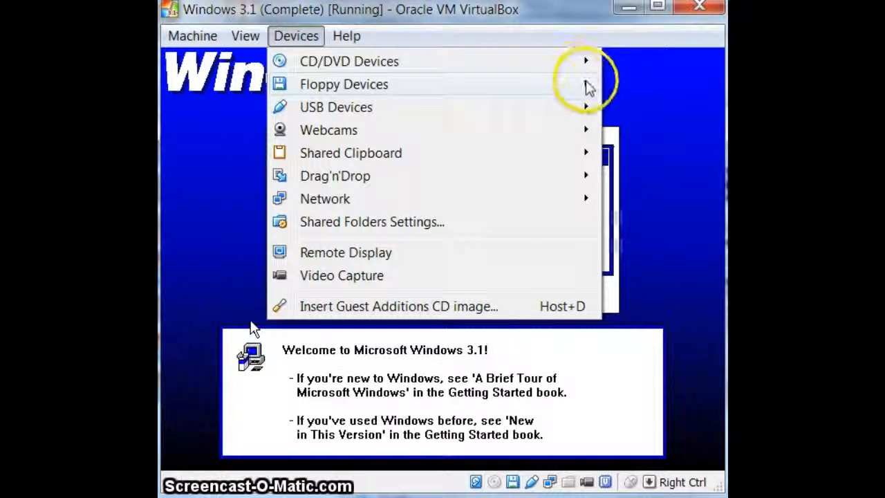
{"action": "mouse_move", "coordinate": [614, 90]}
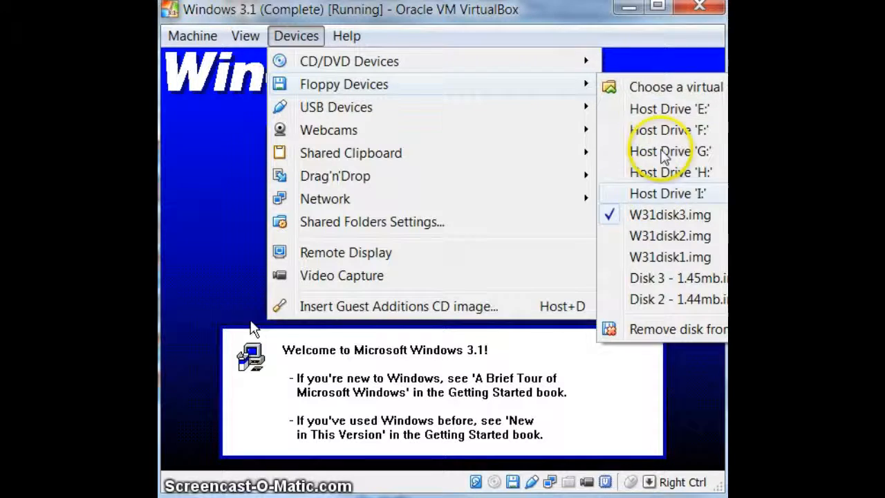
{"action": "left_click", "coordinate": [678, 89]}
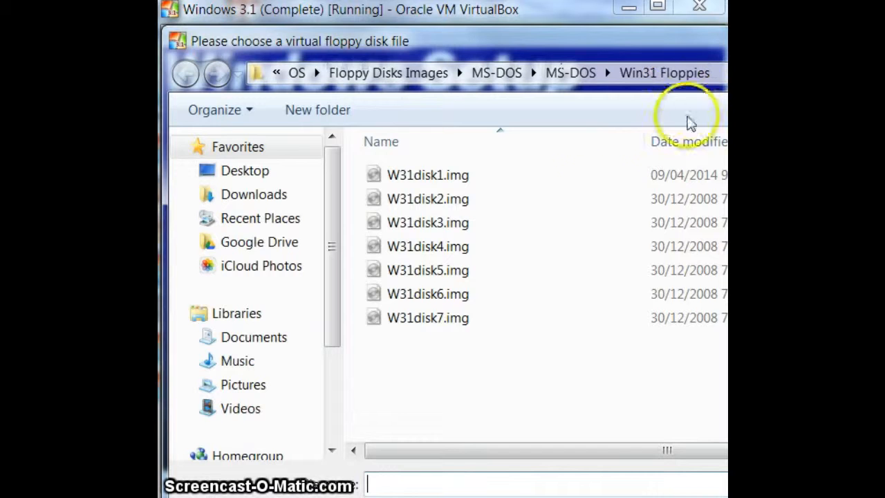
{"action": "double_click", "coordinate": [462, 249]}
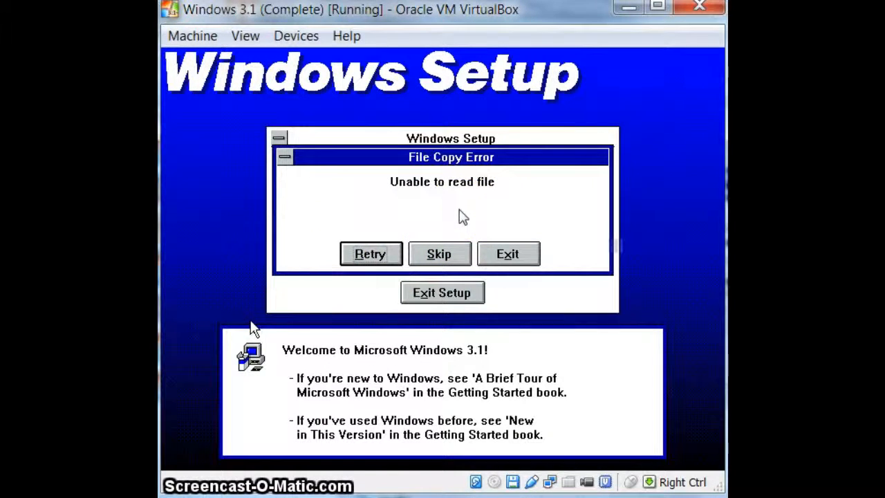
{"action": "key", "text": "Return"}
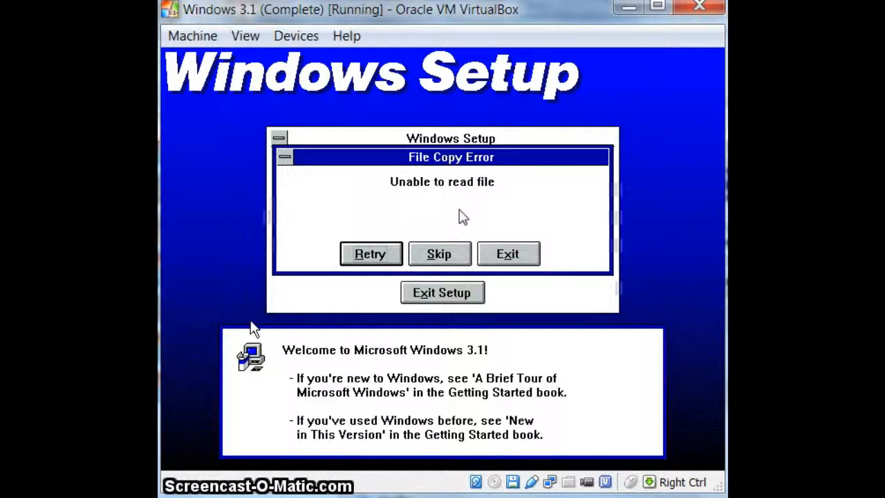
Insert the virtual floppy image W31disk5.img and retry the failed file copy
{"action": "left_click", "coordinate": [296, 36]}
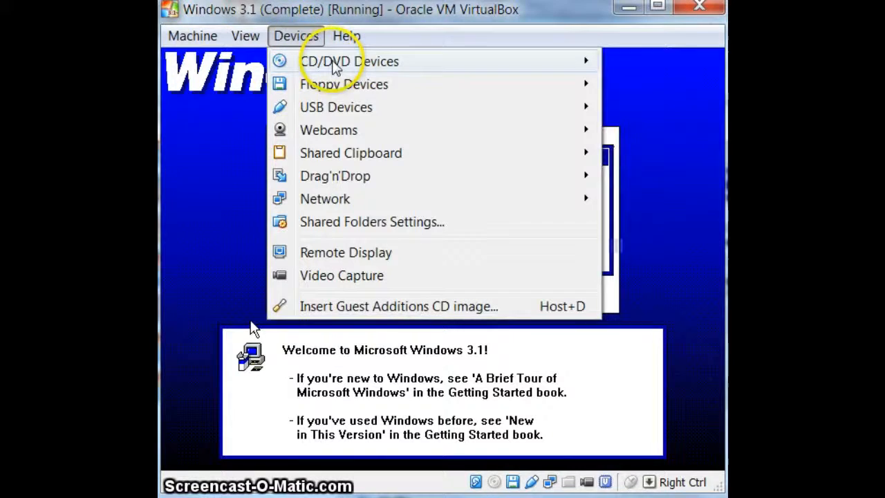
{"action": "left_click", "coordinate": [620, 92]}
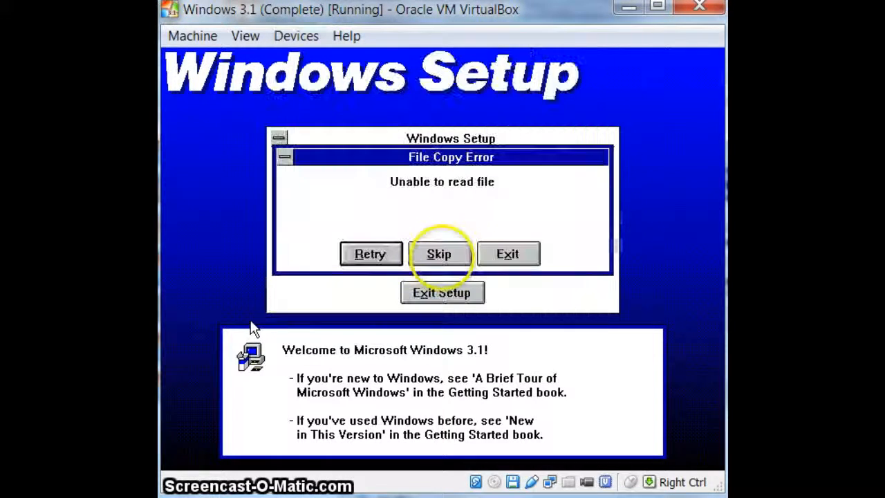
{"action": "key", "text": "Control_R"}
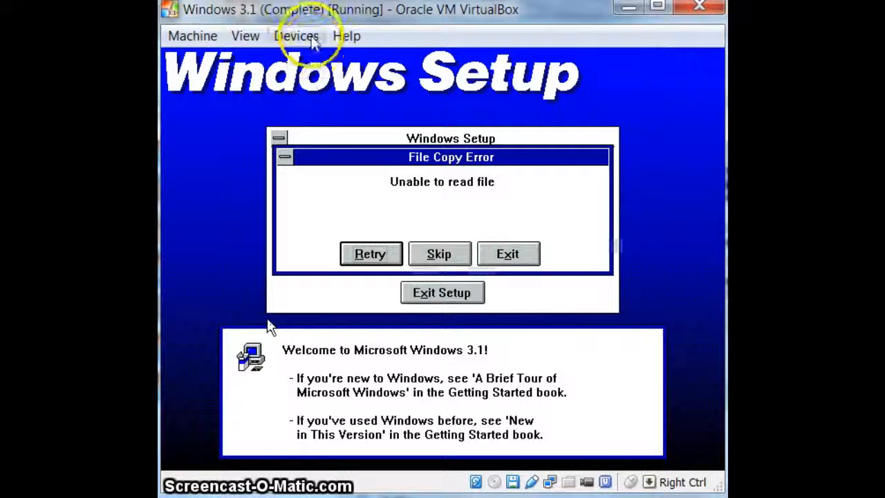
{"action": "left_click", "coordinate": [309, 41]}
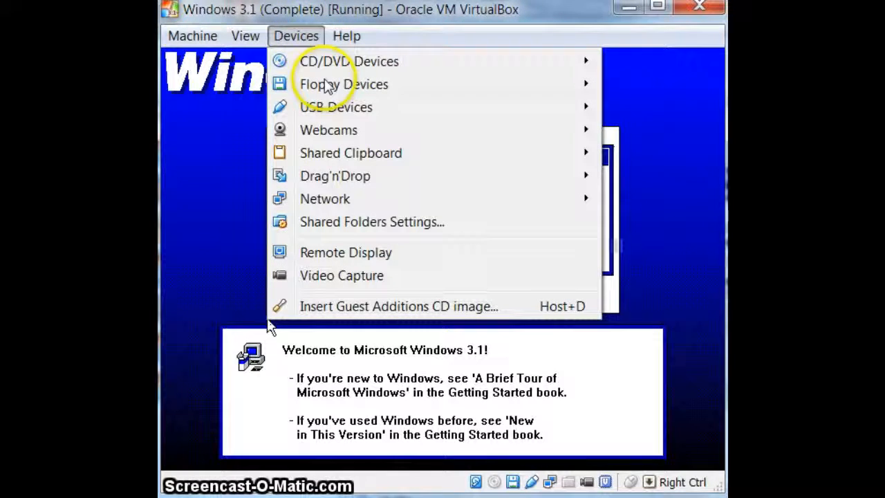
{"action": "mouse_move", "coordinate": [431, 97]}
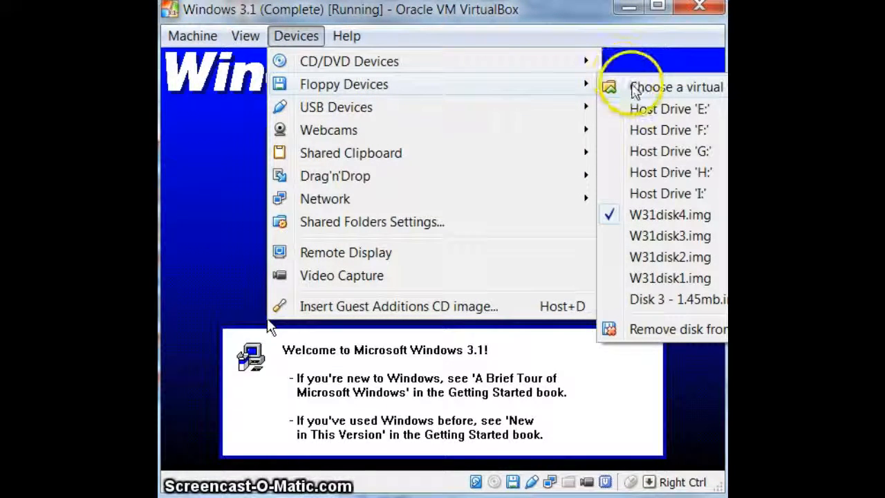
{"action": "left_click", "coordinate": [626, 88]}
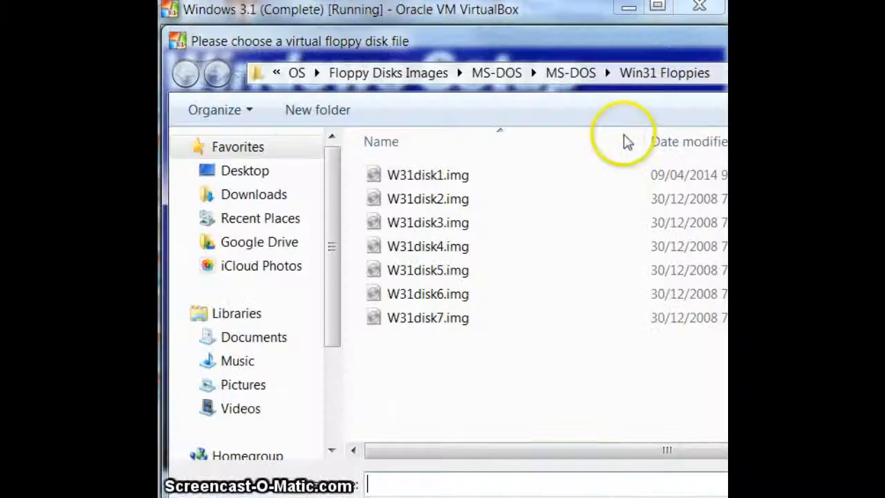
{"action": "double_click", "coordinate": [476, 271]}
{"action": "left_click", "coordinate": [514, 12]}
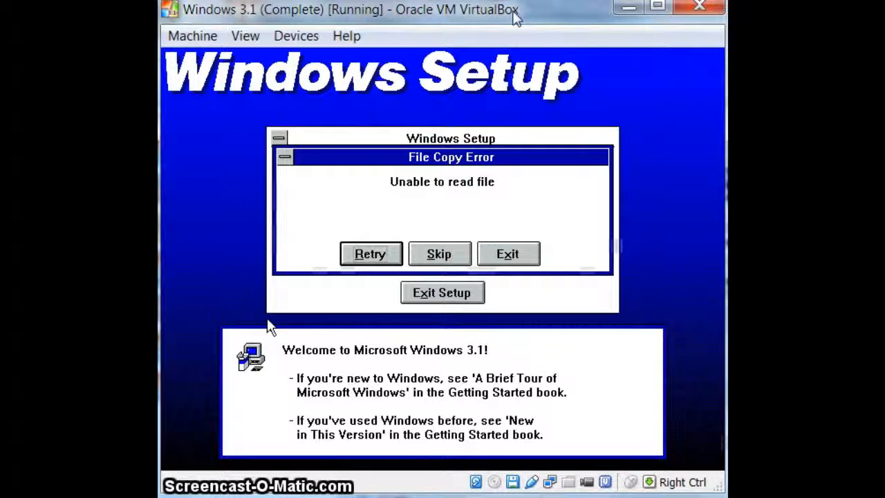
{"action": "key", "text": "Return"}
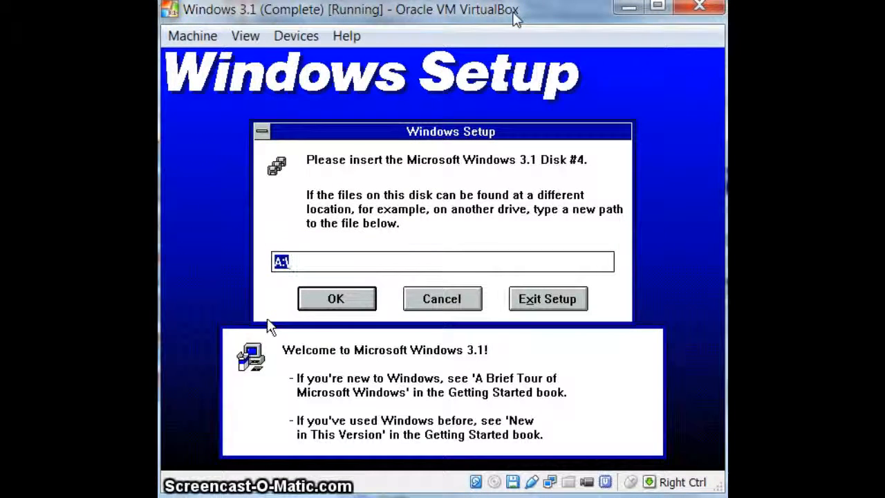
Insert the virtual floppy image W31disk4.img for the Disk #4 request and continue the Windows setup
{"action": "left_click", "coordinate": [294, 36]}
{"action": "mouse_move", "coordinate": [356, 86]}
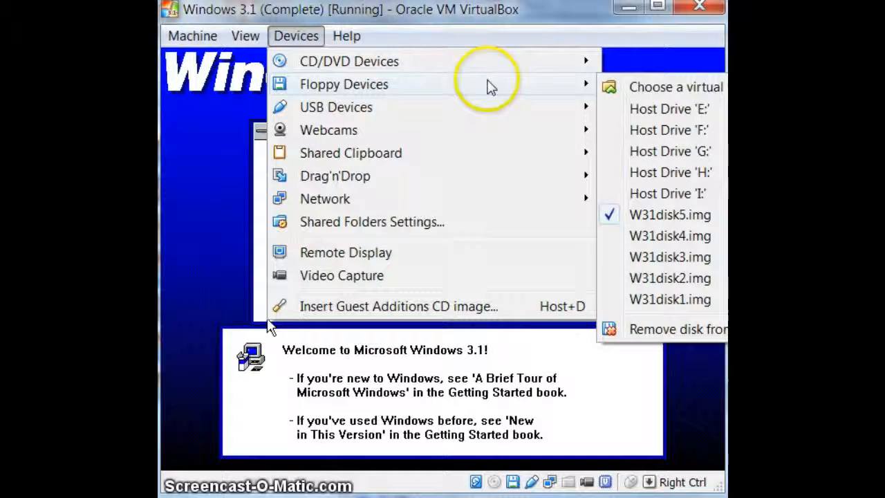
{"action": "left_click", "coordinate": [653, 87]}
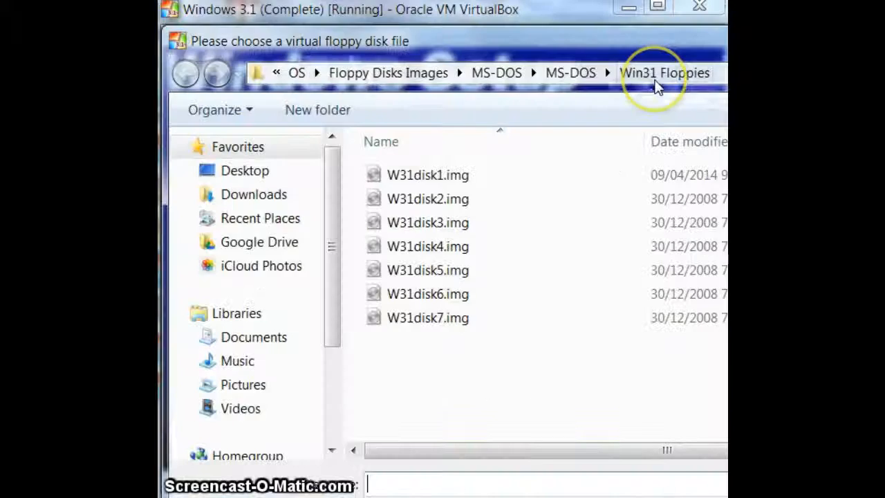
{"action": "double_click", "coordinate": [460, 245]}
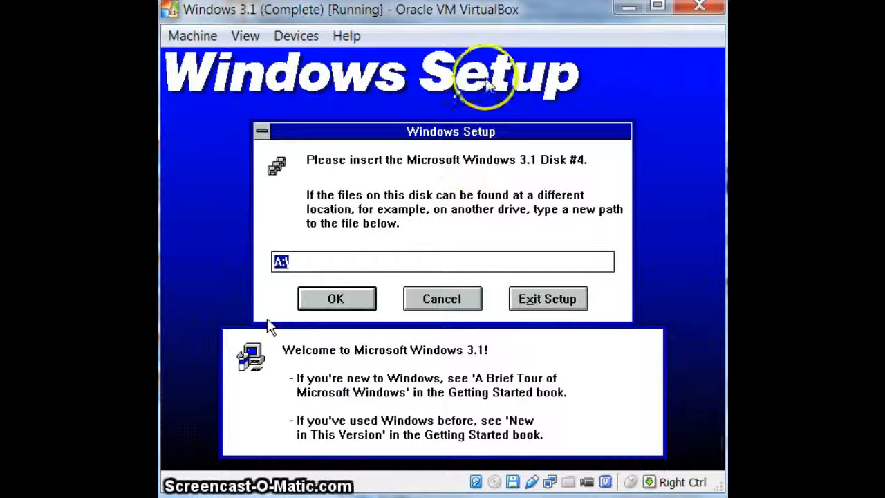
{"action": "key", "text": "Return"}
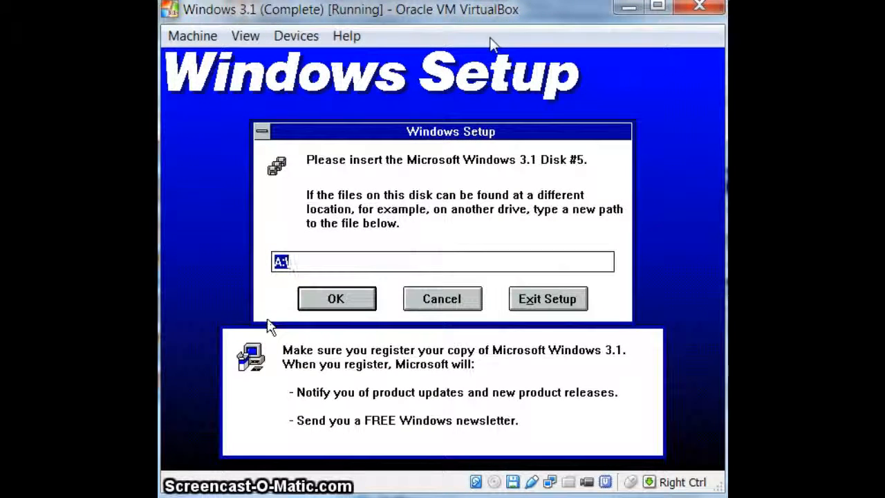
Insert the virtual floppy image W31disk5.img for the Disk #5 request and continue the Windows setup
{"action": "left_click", "coordinate": [297, 40]}
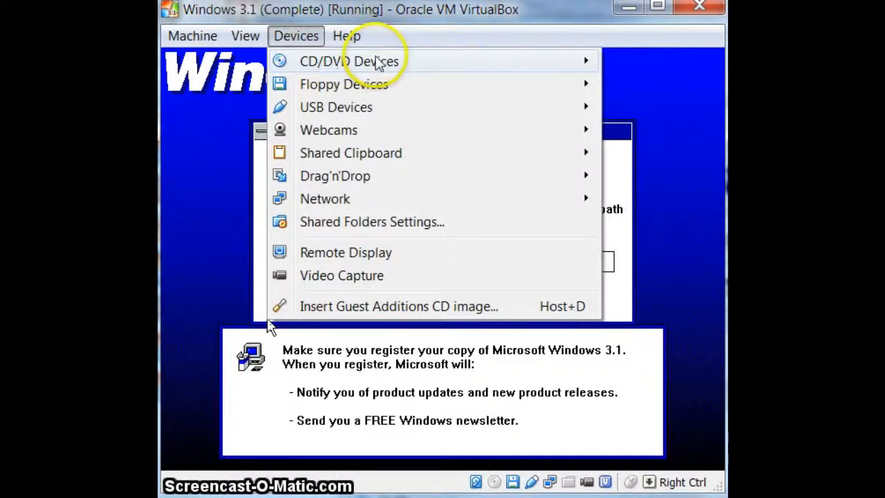
{"action": "mouse_move", "coordinate": [579, 61]}
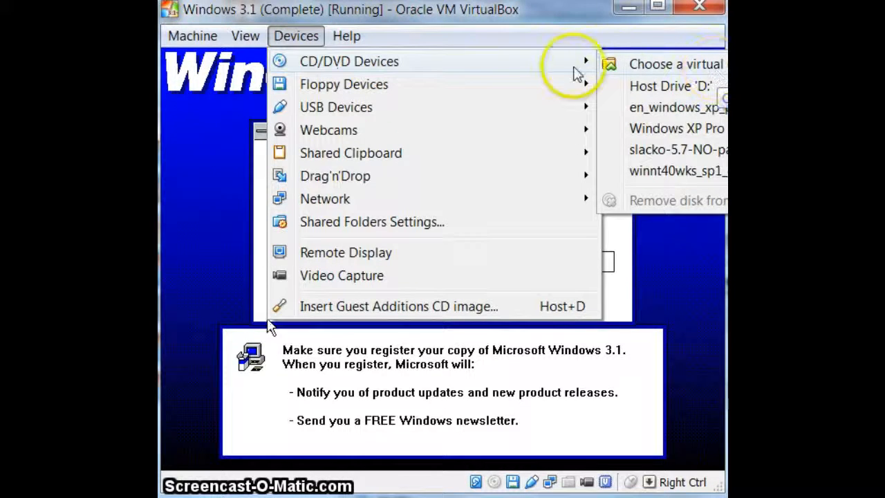
{"action": "mouse_move", "coordinate": [593, 90]}
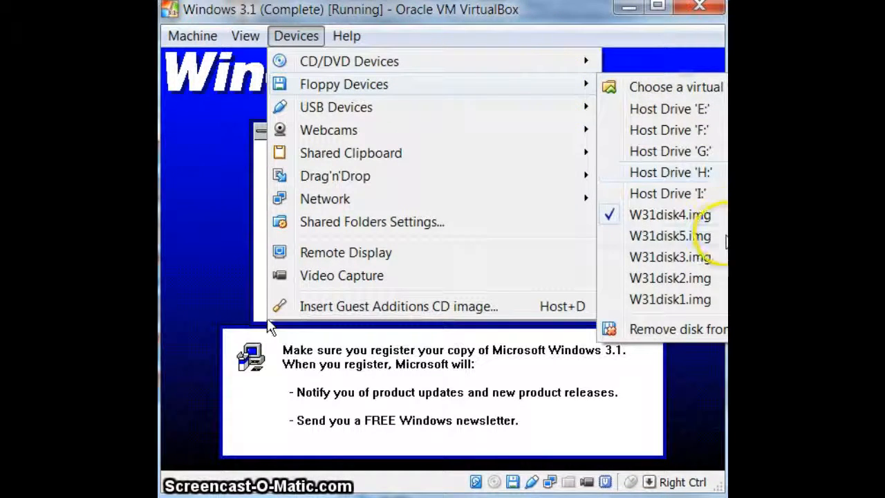
{"action": "left_click", "coordinate": [719, 235]}
{"action": "key", "text": "Return"}
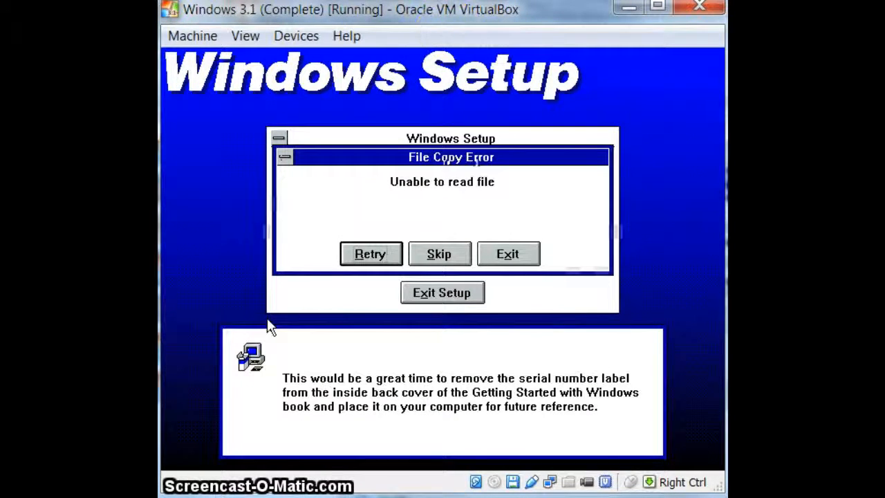
Insert the virtual floppy image W31disk6.img and retry the failed file copy
{"action": "left_click", "coordinate": [299, 35]}
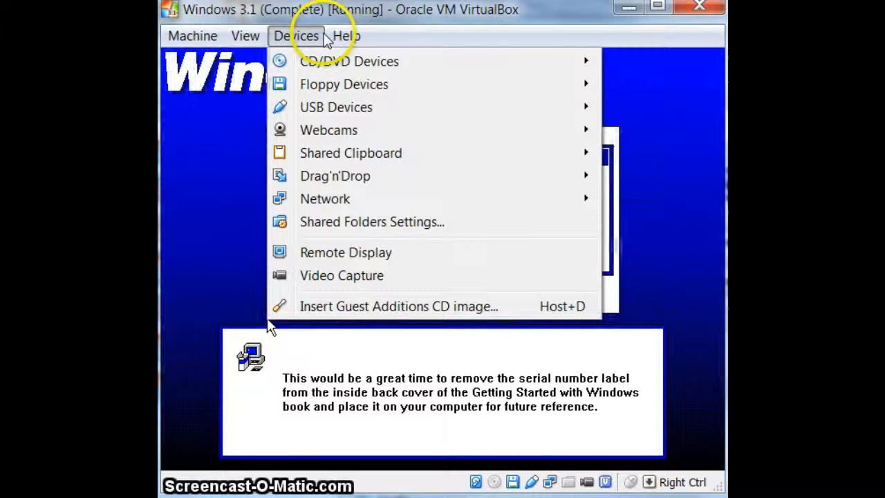
{"action": "mouse_move", "coordinate": [445, 88]}
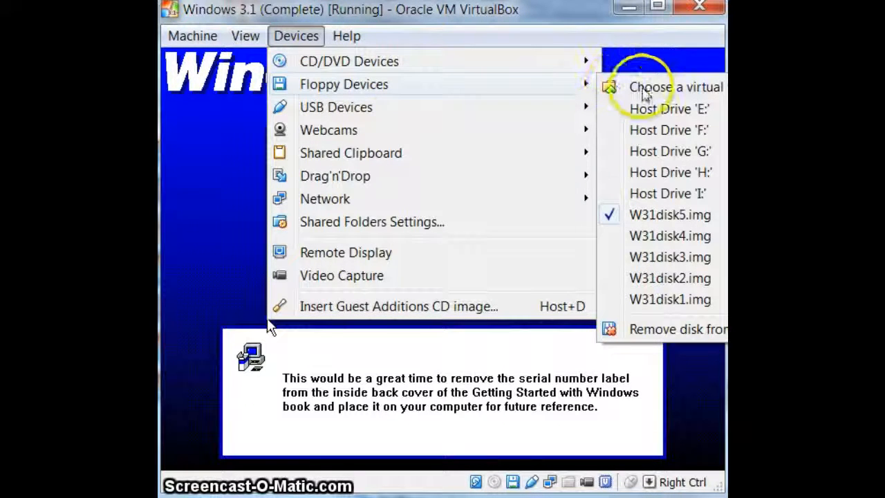
{"action": "left_click", "coordinate": [651, 89]}
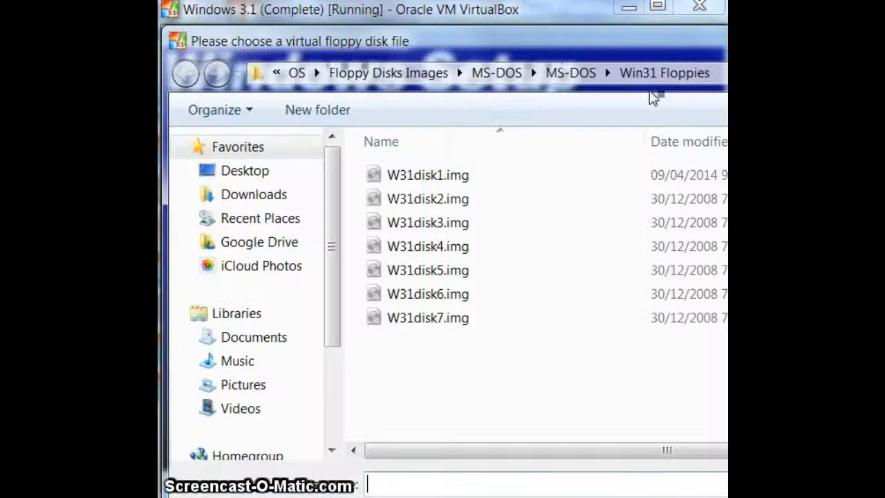
{"action": "double_click", "coordinate": [470, 301]}
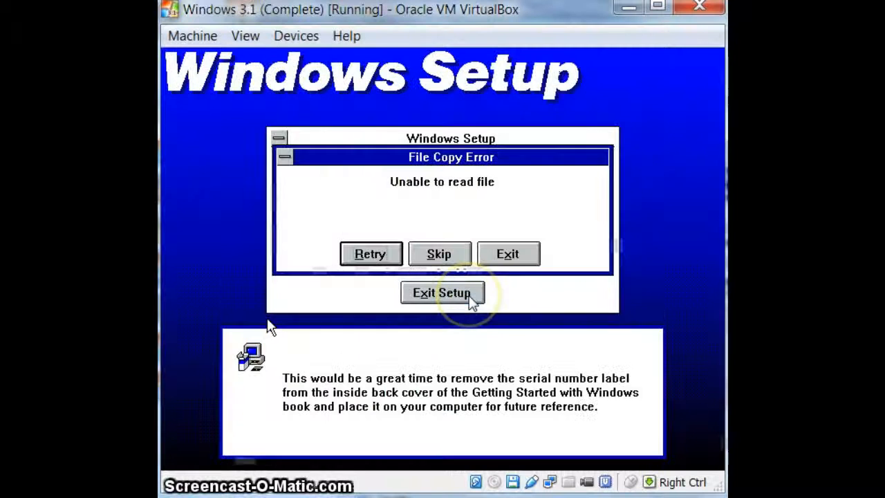
{"action": "key", "text": "Return"}
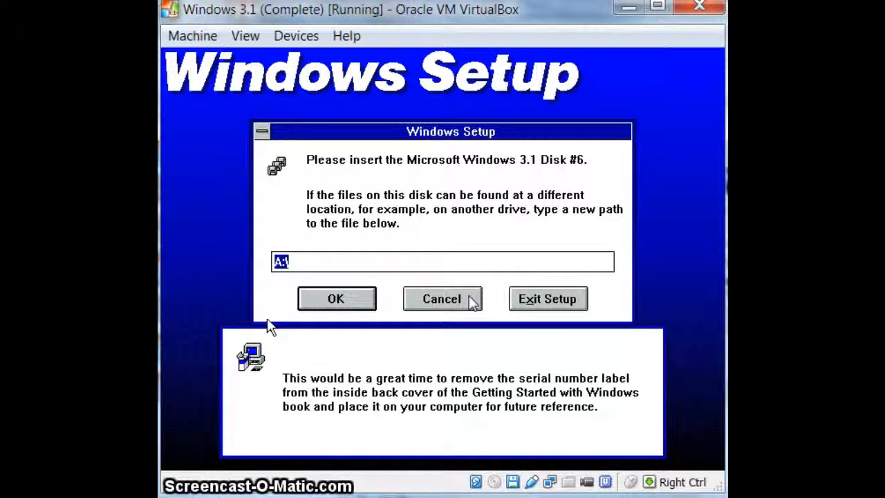
Choose a virtual floppy image from the Win31 Floppies folder for the Disk #6 request and continue the Windows setup
{"action": "left_click", "coordinate": [296, 36]}
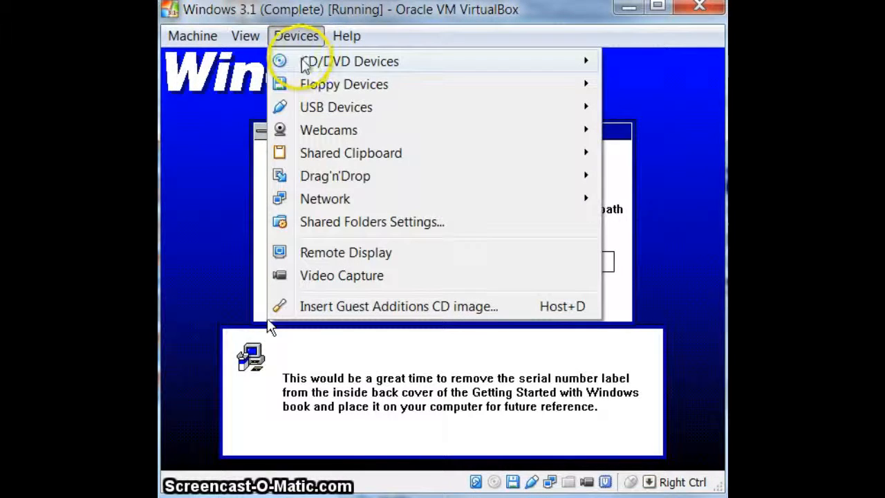
{"action": "mouse_move", "coordinate": [401, 65]}
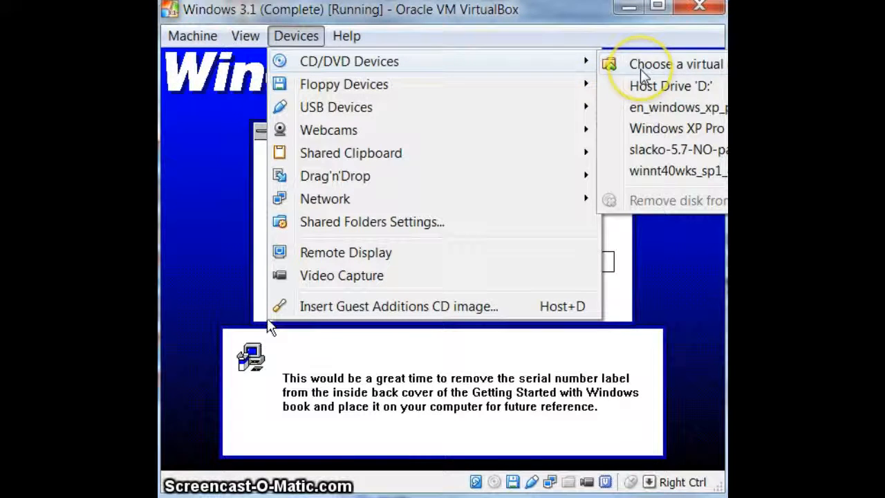
{"action": "mouse_move", "coordinate": [576, 86]}
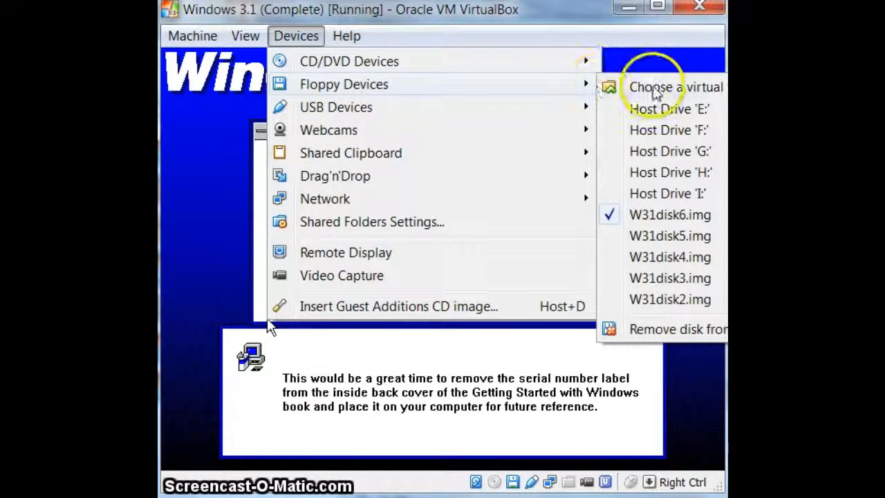
{"action": "left_click", "coordinate": [655, 90]}
{"action": "double_click", "coordinate": [484, 311]}
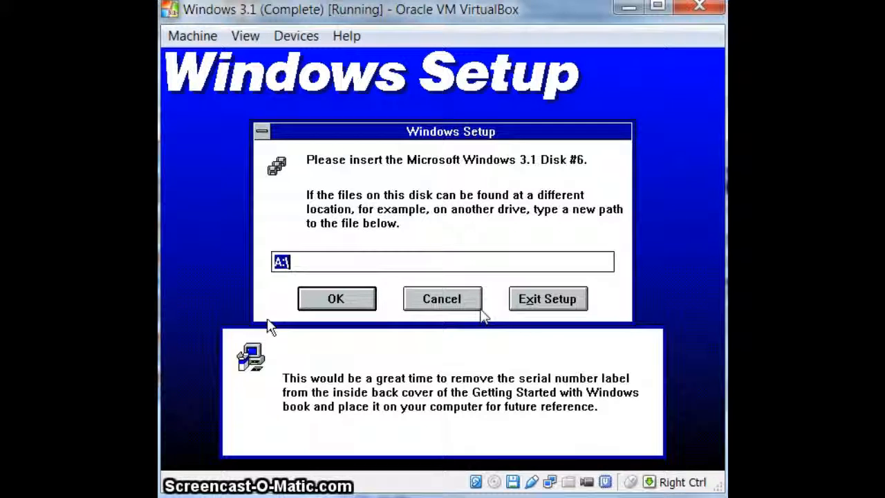
{"action": "key", "text": "Return"}
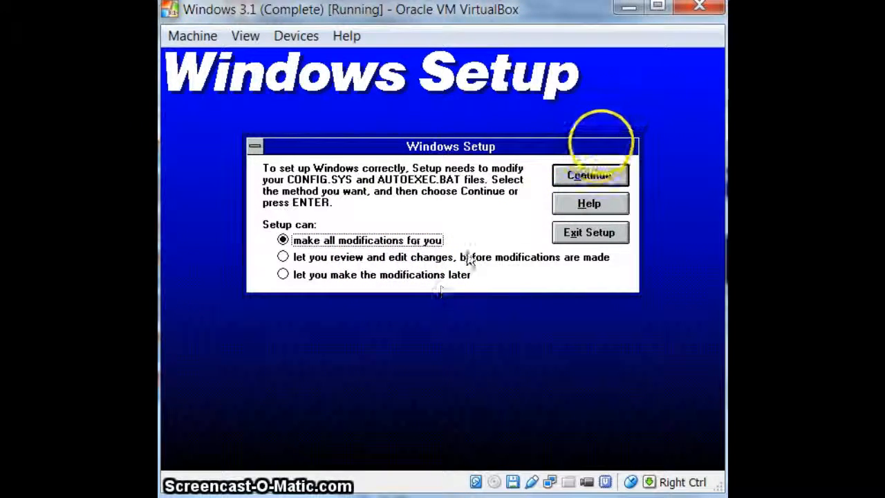
Choose to review changes before modifications are made, then accept the proposed AUTOEXEC.BAT and CONFIG.SYS changes
{"action": "left_click", "coordinate": [486, 265]}
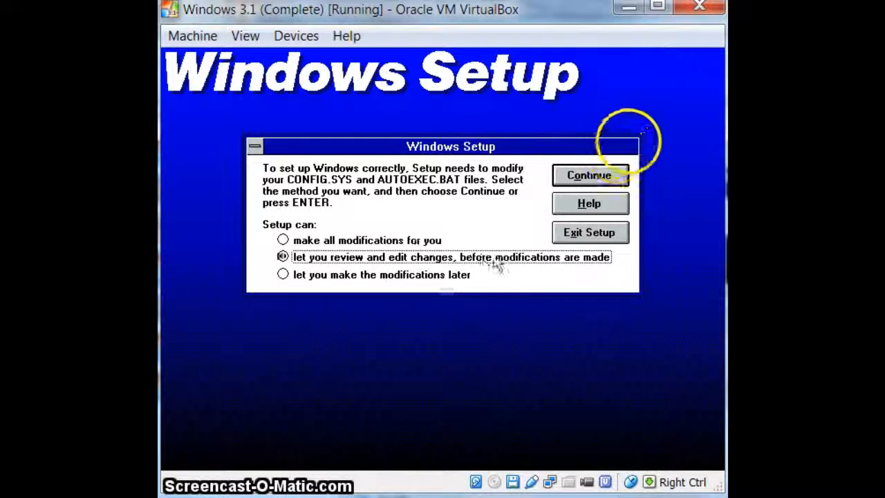
{"action": "left_click", "coordinate": [596, 184]}
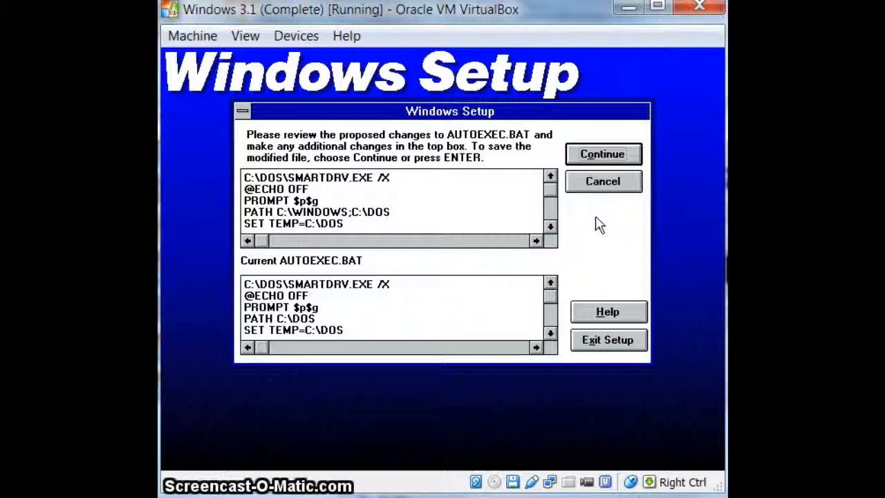
{"action": "left_click", "coordinate": [610, 155]}
{"action": "left_click", "coordinate": [615, 162]}
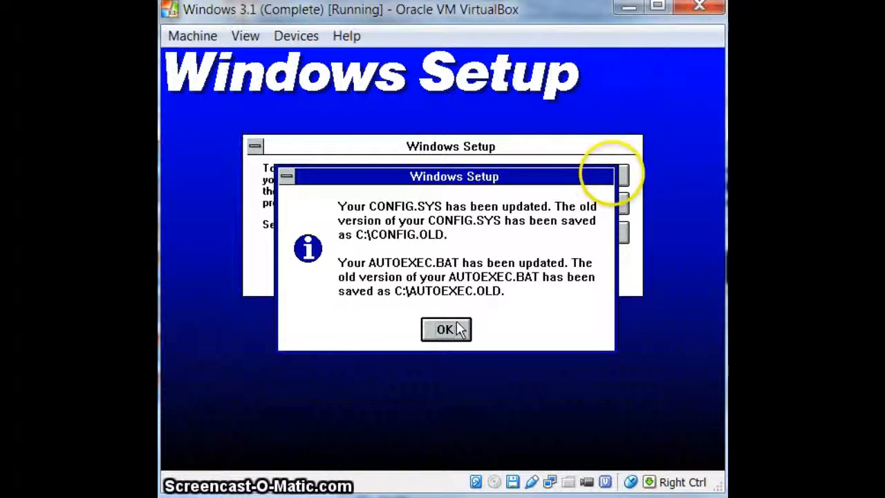
{"action": "left_click", "coordinate": [455, 325]}
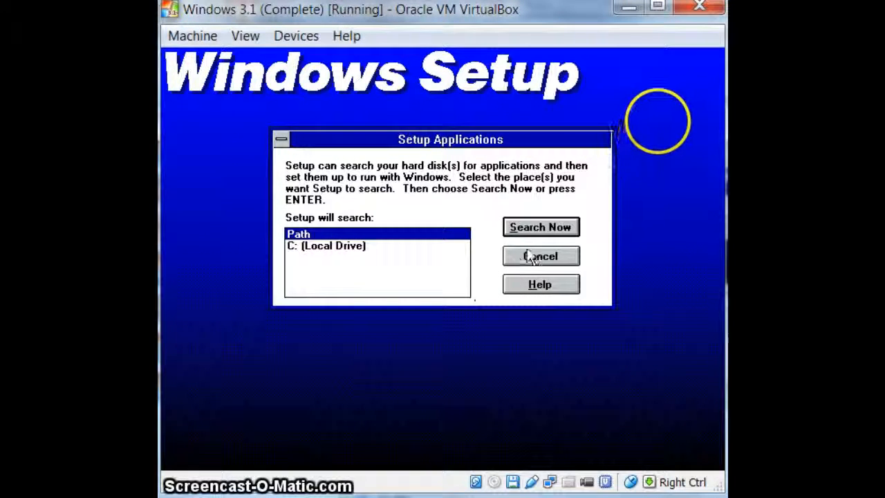
Search the Path for applications, identify EDIT.COM as MS-DOS Editor, set up all found applications for Windows and skip the tutorial
{"action": "left_click", "coordinate": [561, 227]}
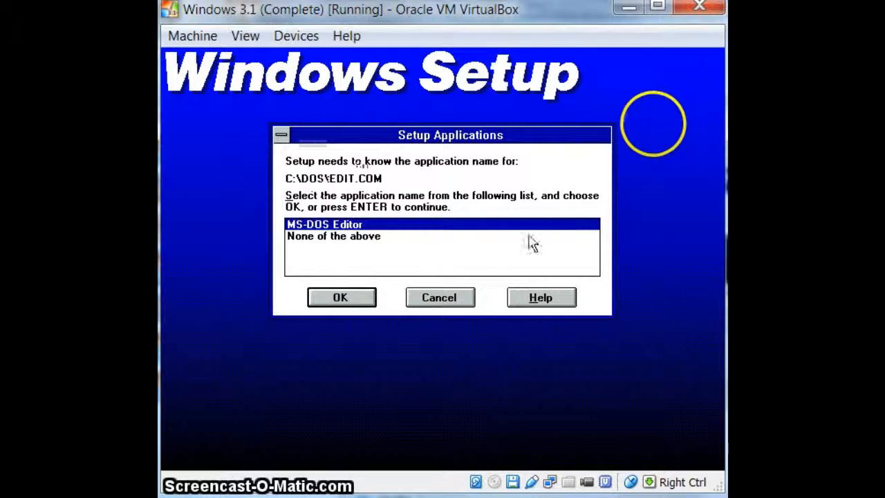
{"action": "left_click", "coordinate": [348, 294]}
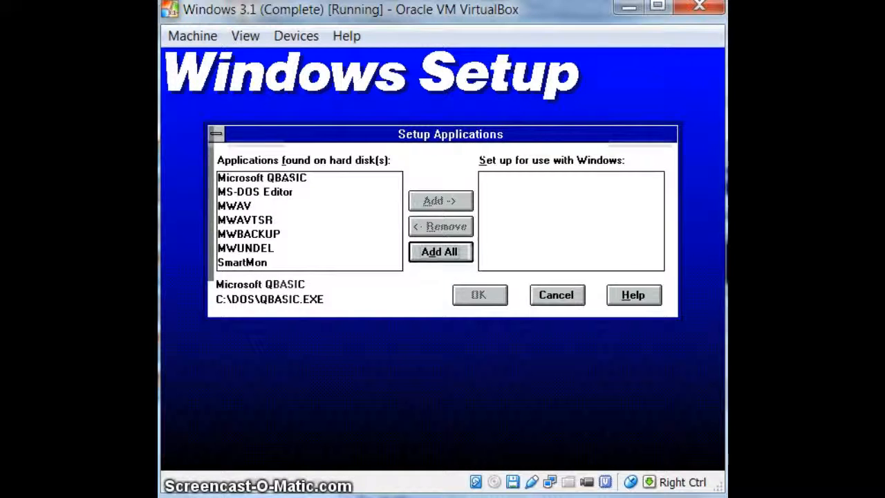
{"action": "left_click", "coordinate": [460, 259]}
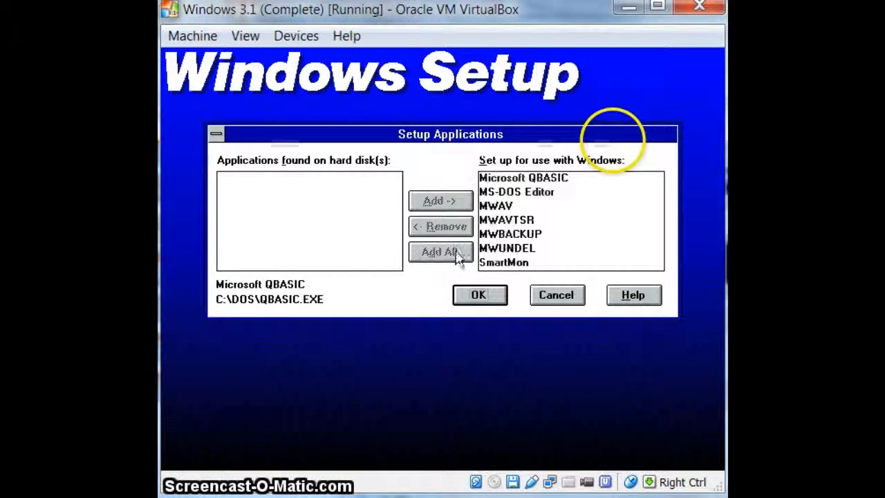
{"action": "left_click", "coordinate": [473, 296]}
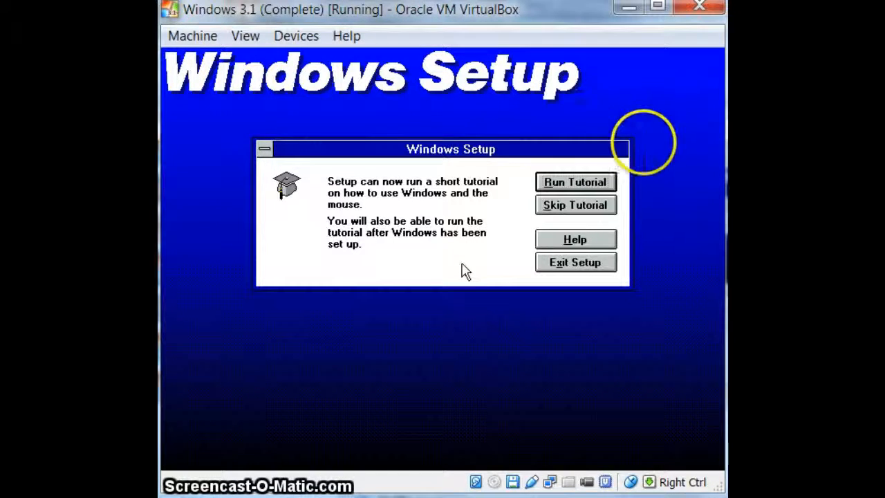
{"action": "left_click", "coordinate": [609, 206]}
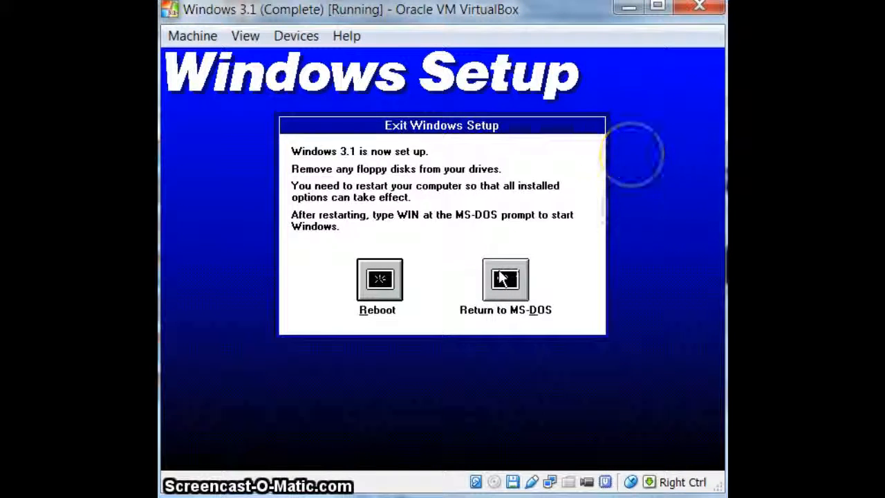
Remove the W31disk7.img disk from the virtual floppy drive and reboot the virtual machine to finish the Windows setup
{"action": "left_click", "coordinate": [305, 36]}
{"action": "mouse_move", "coordinate": [361, 65]}
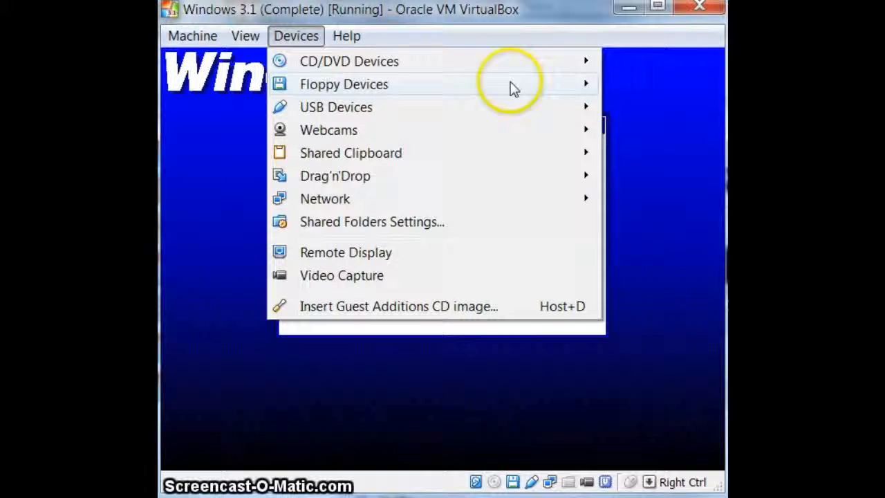
{"action": "mouse_move", "coordinate": [346, 88]}
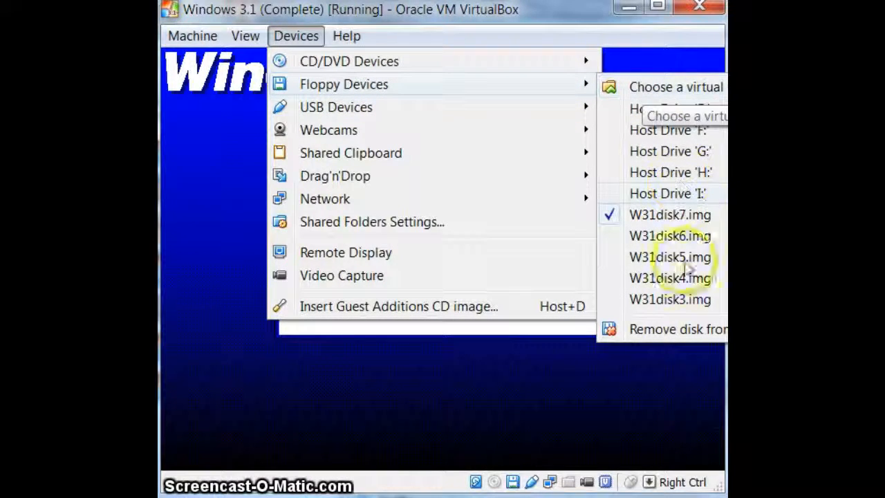
{"action": "left_click", "coordinate": [674, 329]}
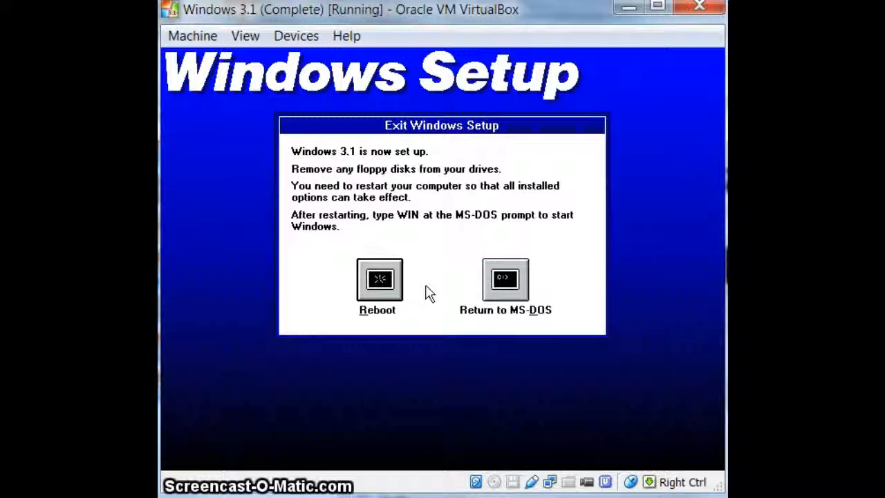
{"action": "left_click", "coordinate": [379, 280]}
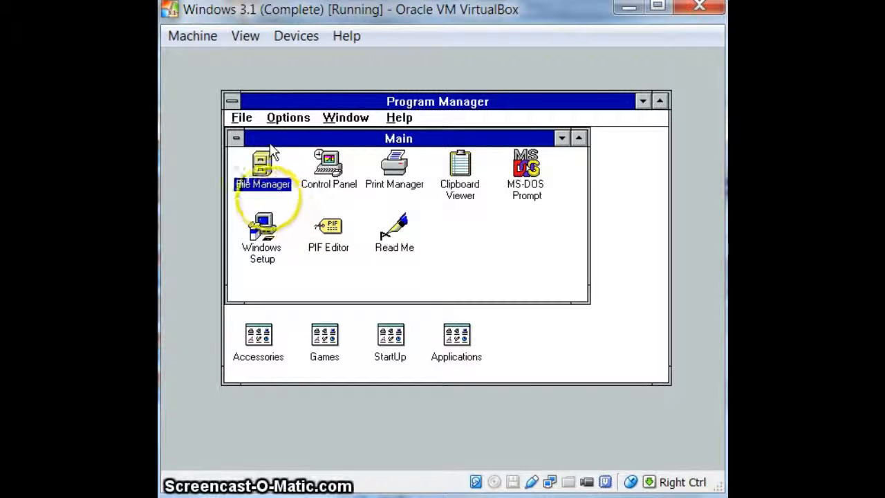
Close the Main group window, end the Windows session to return to MS-DOS, and release the captured mouse
{"action": "left_click", "coordinate": [237, 138]}
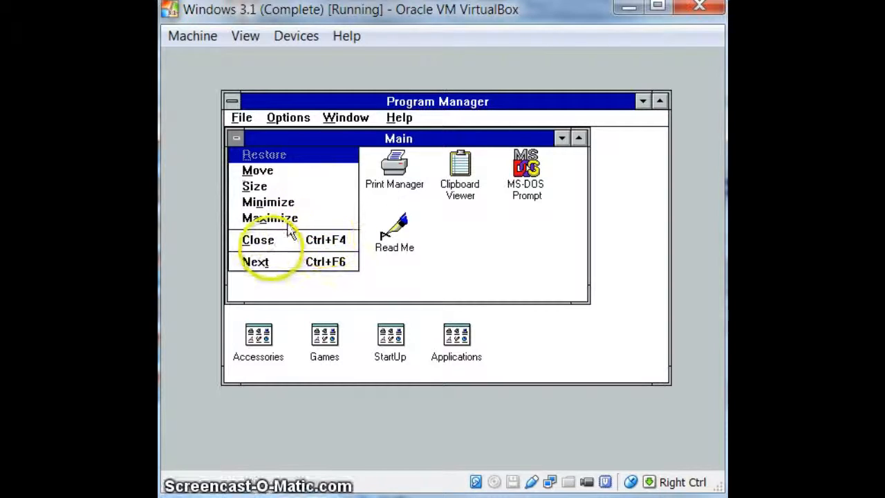
{"action": "left_click", "coordinate": [270, 242]}
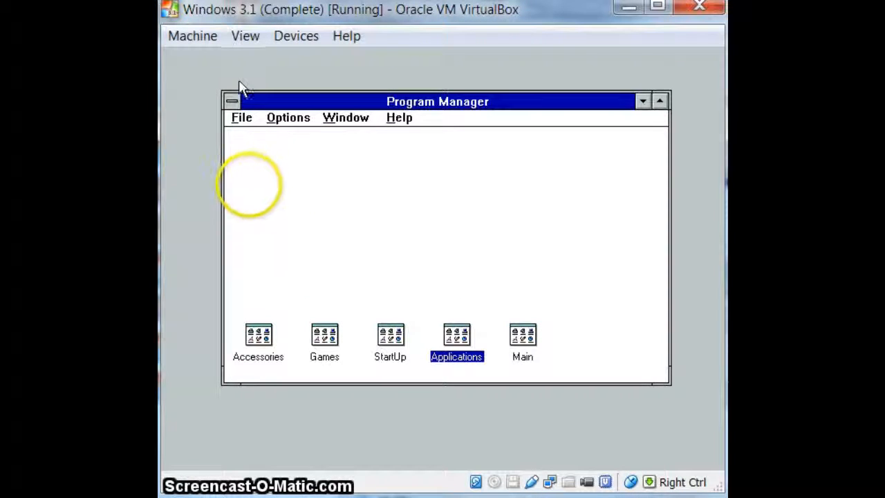
{"action": "left_click", "coordinate": [230, 101]}
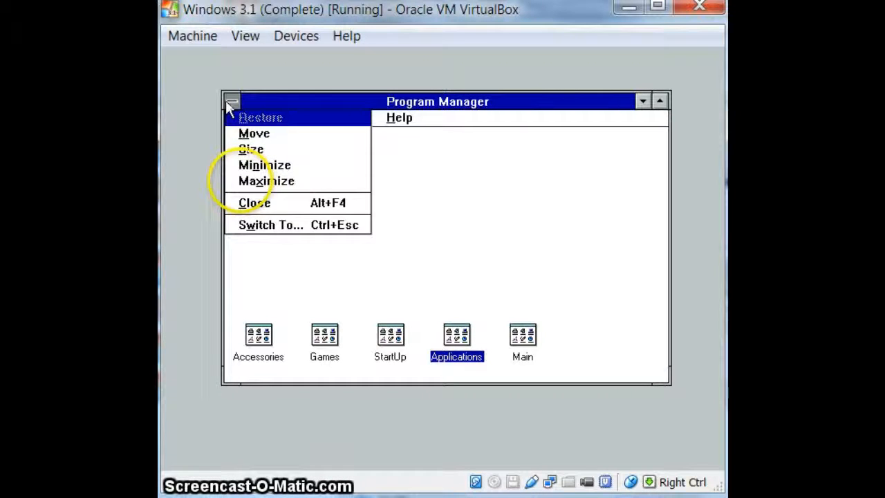
{"action": "left_click", "coordinate": [298, 204]}
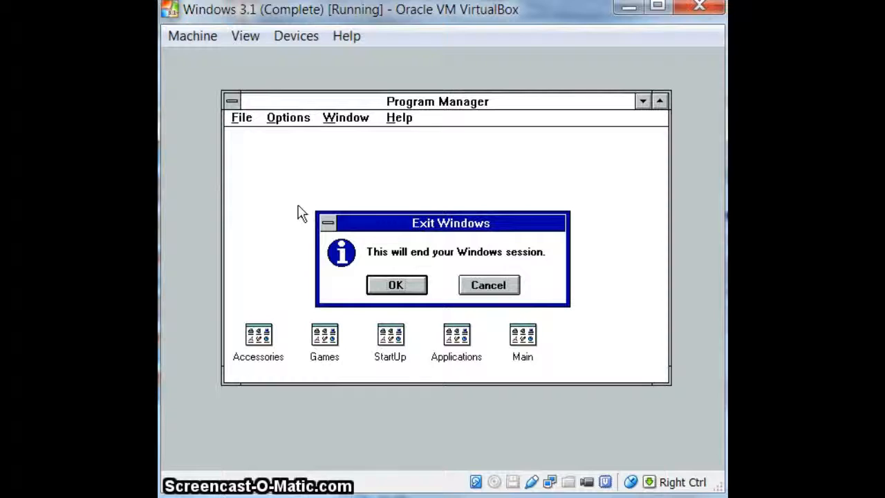
{"action": "left_click", "coordinate": [391, 286]}
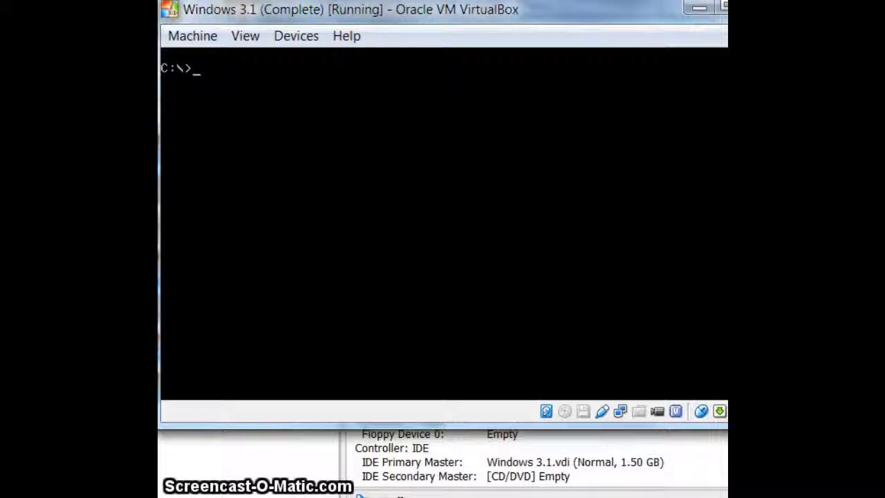
{"action": "key", "text": "Control_R"}
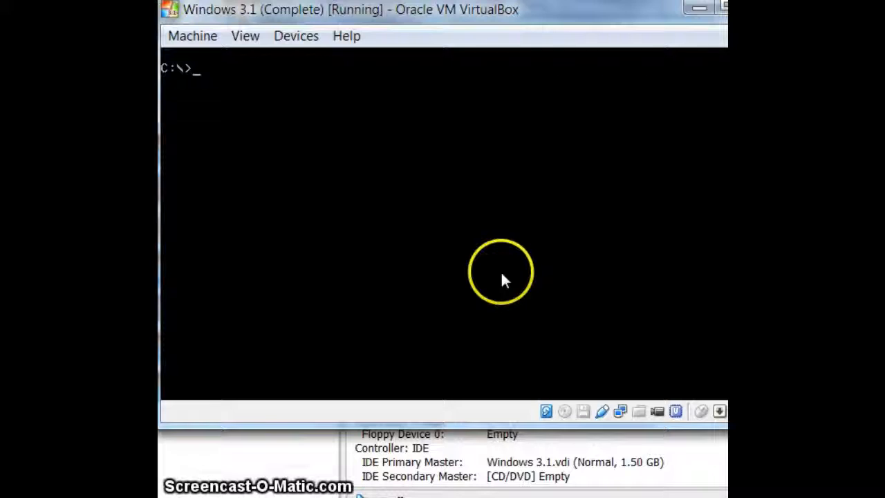